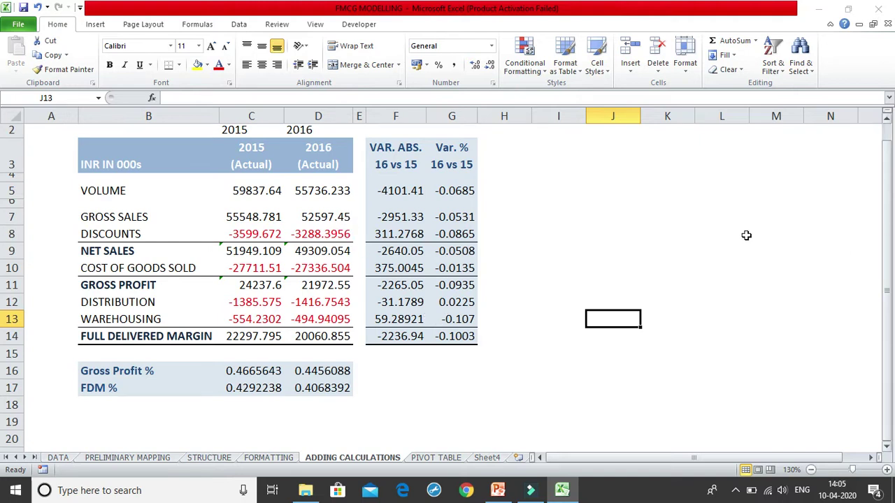
# Review the net sales, gross sales and discounts formulas, then open the PRELIMINARY MAPPING sheet.
pyautogui.click(139, 253)
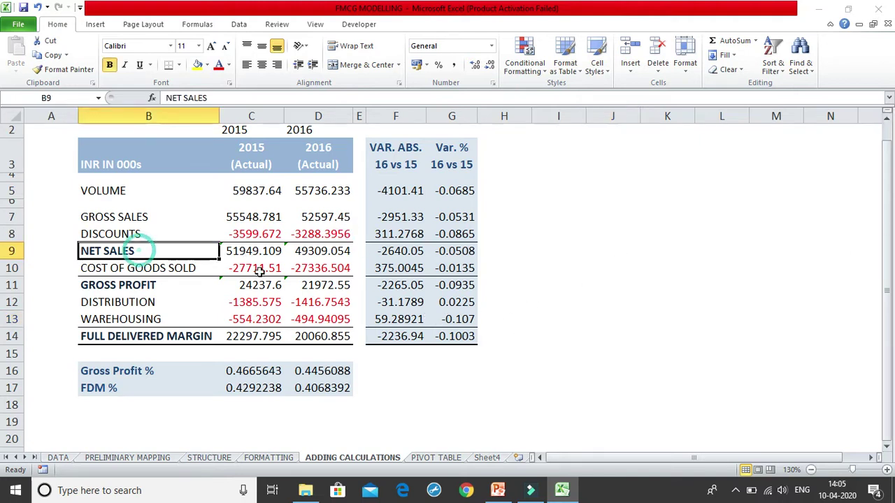
pyautogui.click(255, 258)
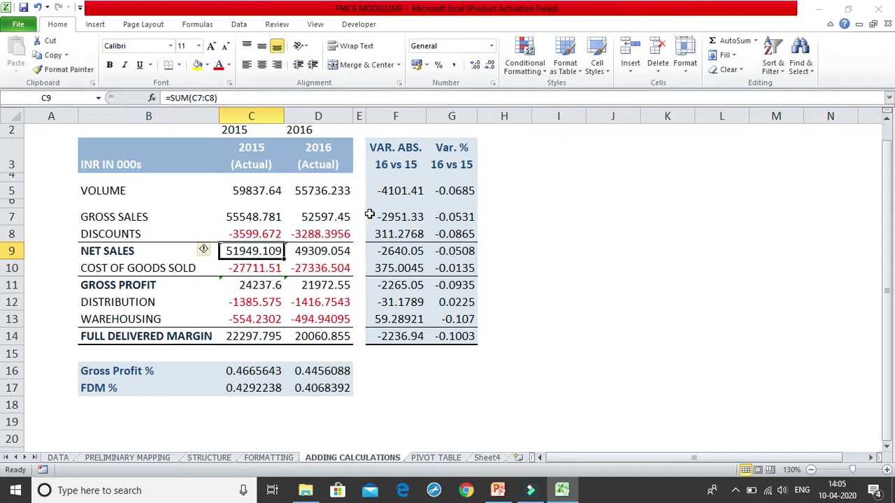
pyautogui.click(265, 217)
pyautogui.click(270, 233)
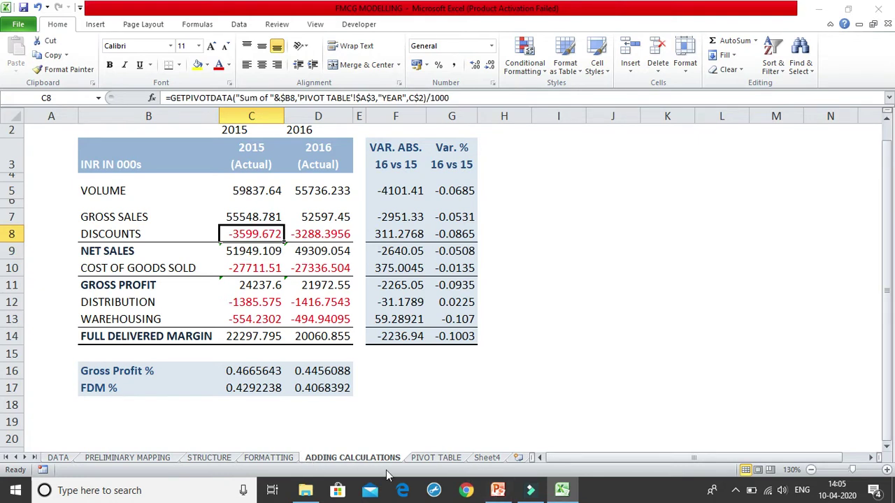
pyautogui.click(143, 458)
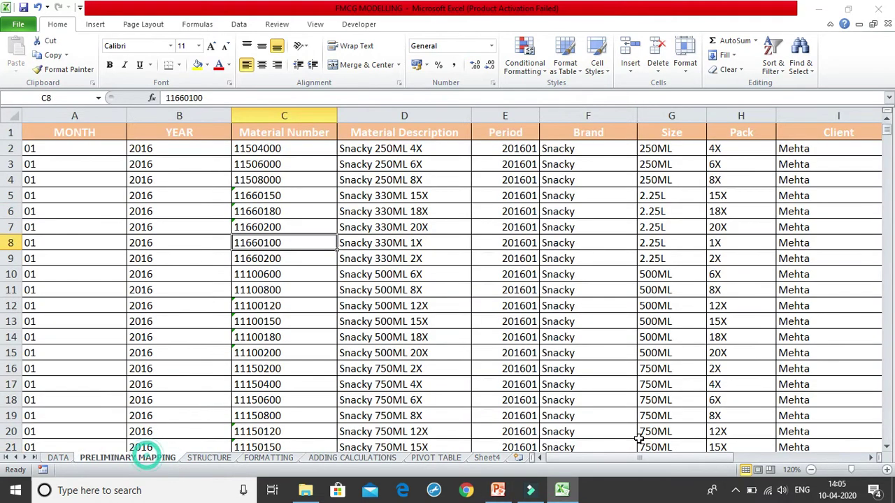
# Select the Net Sales values in column N of the mapping sheet, then view the PIVOT TABLE.
pyautogui.moveTo(697, 461); pyautogui.dragTo(739, 460)
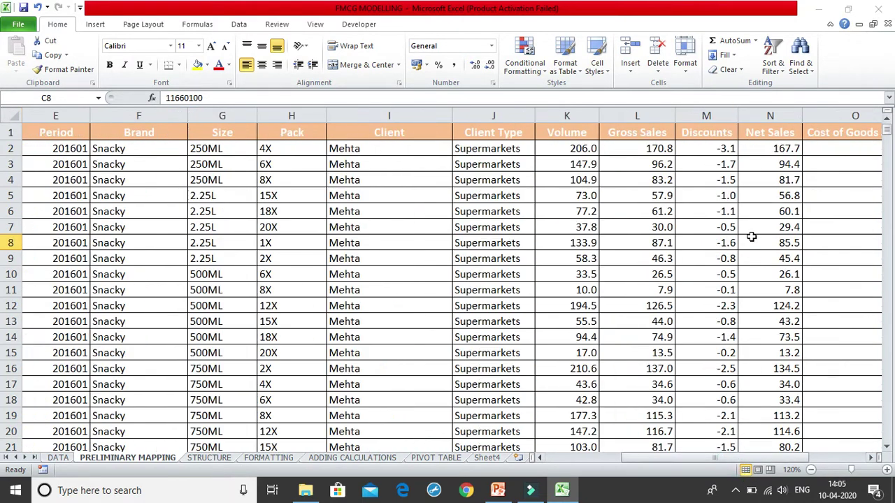
pyautogui.moveTo(774, 138); pyautogui.dragTo(778, 286)
pyautogui.click(454, 459)
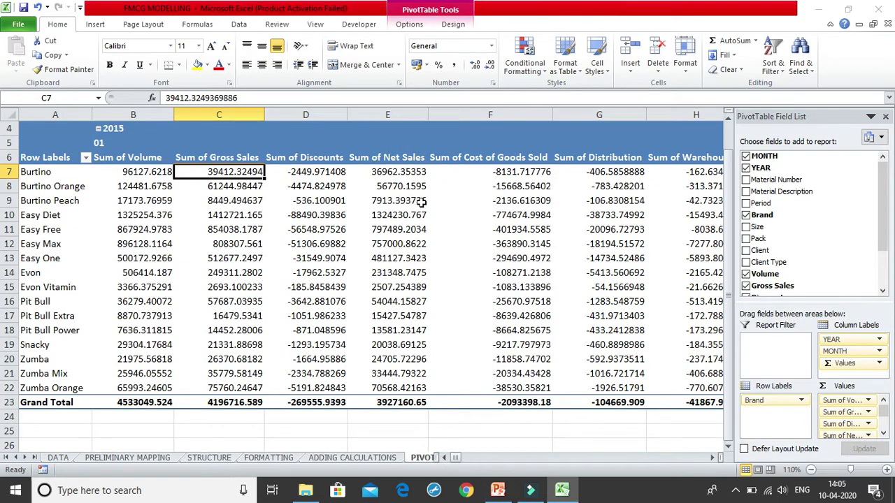
# Compare the 2015 net sales formula on ADDING CALCULATIONS with the pivot totals, then select I16.
pyautogui.click(341, 458)
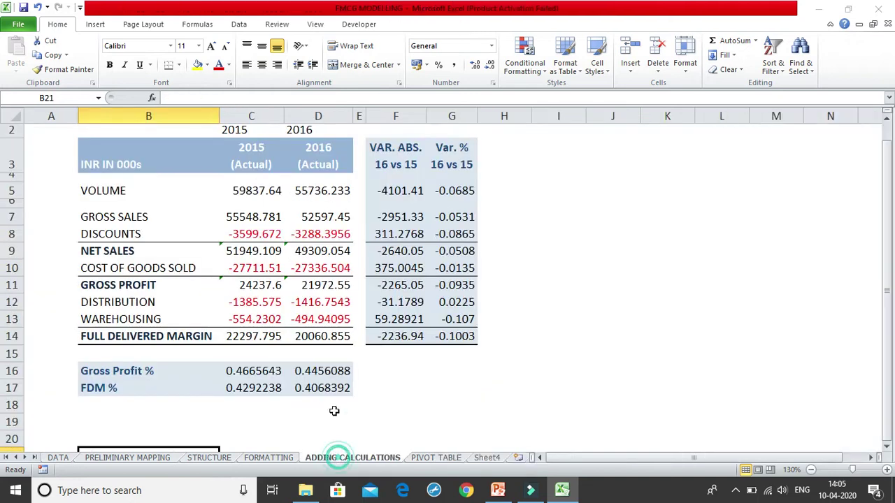
pyautogui.click(272, 405)
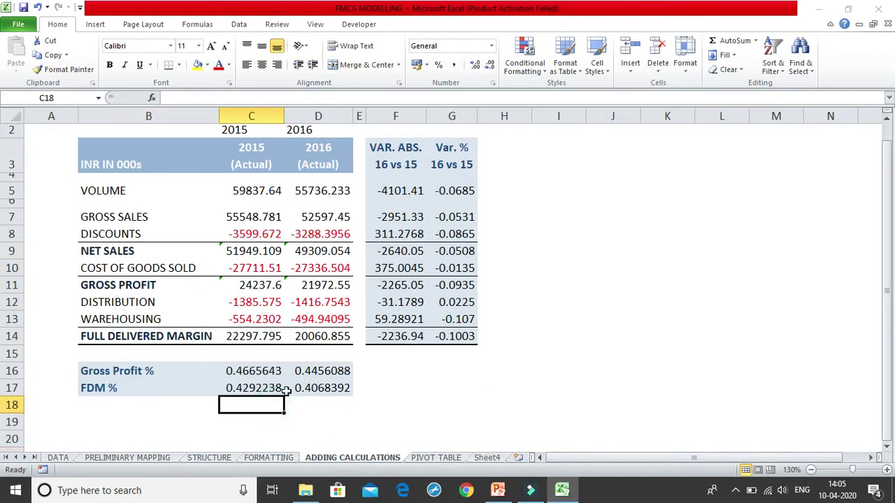
pyautogui.click(250, 248)
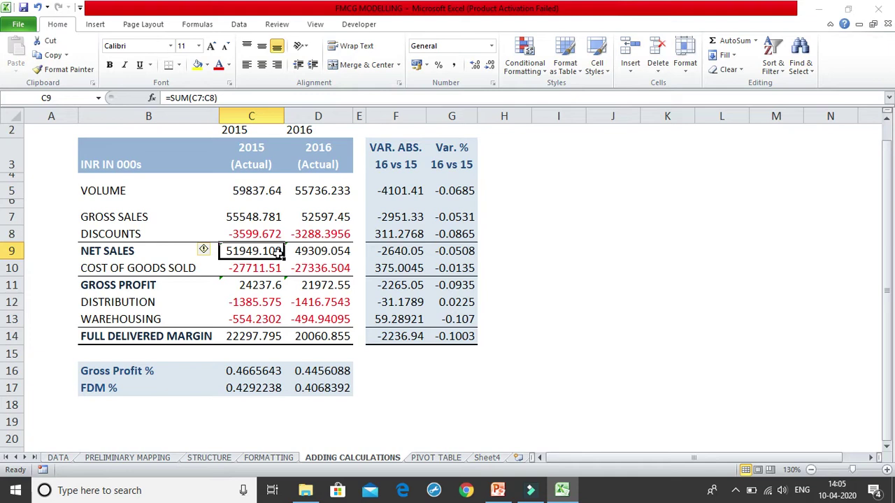
pyautogui.click(428, 457)
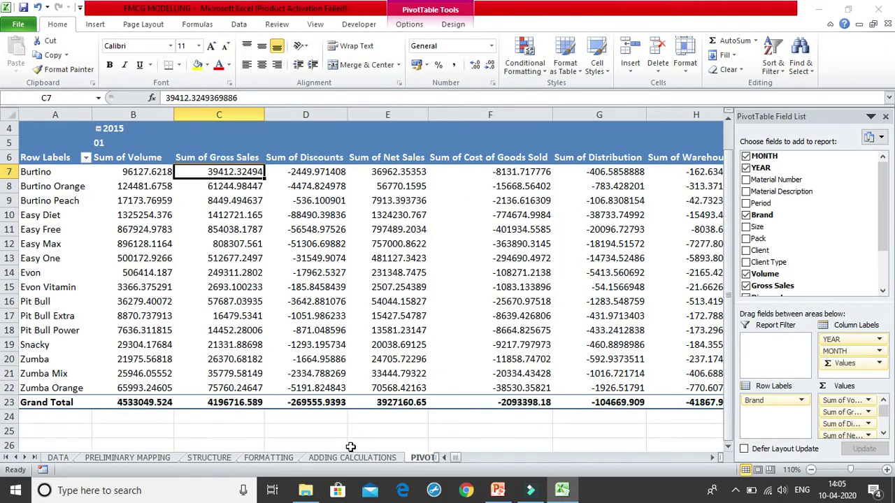
pyautogui.click(352, 457)
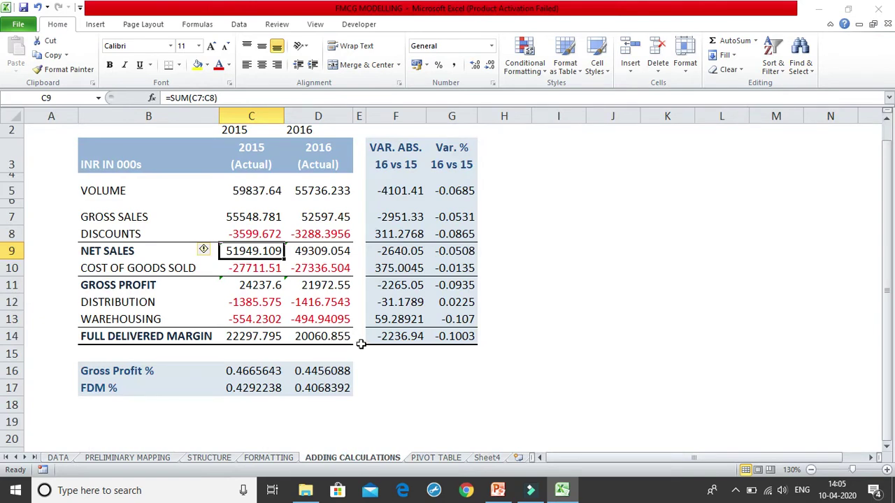
pyautogui.click(564, 365)
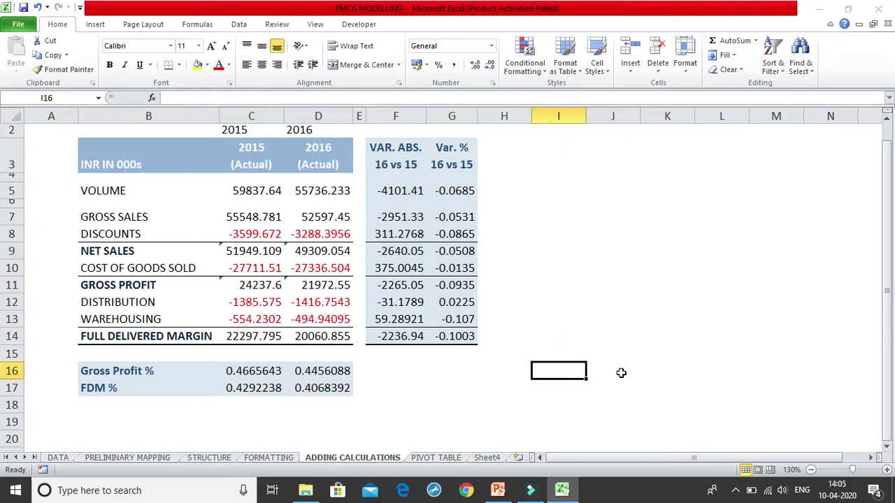
# Enter the labels CHECK, NET SALES and DIFFERENCE in I16:I18.
pyautogui.write('CHECK')
pyautogui.press('Return')
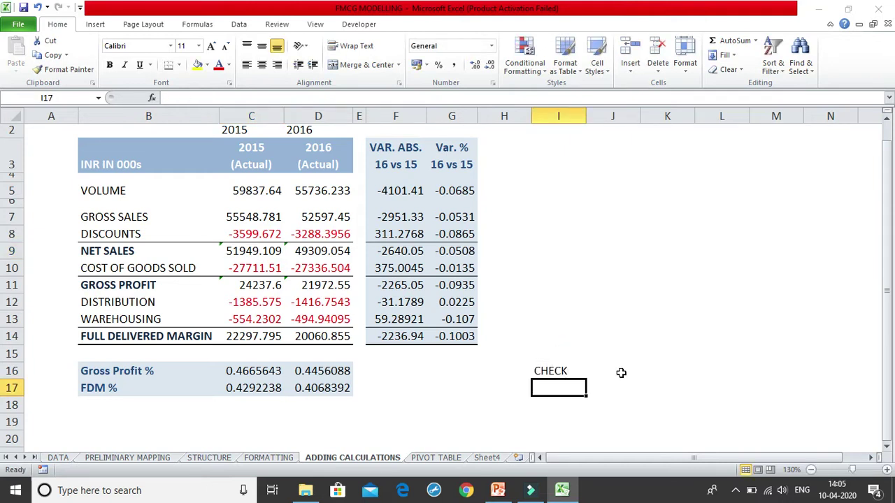
pyautogui.write('NET SALES')
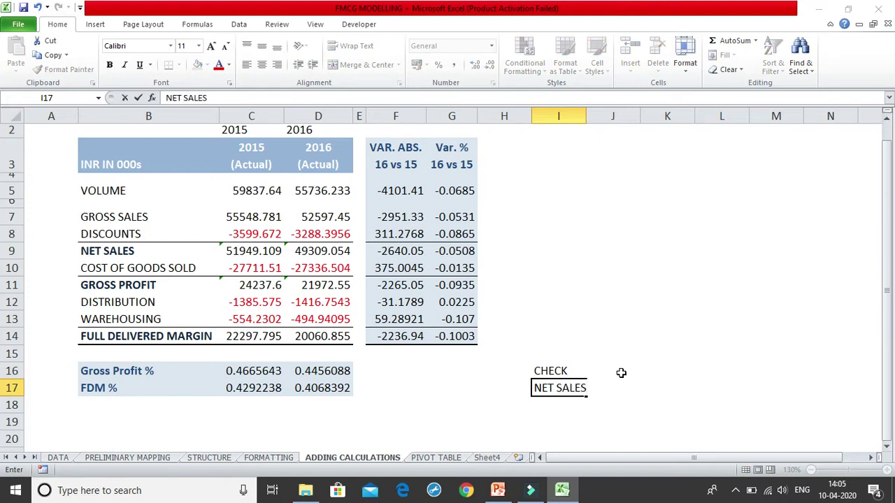
pyautogui.press('Return')
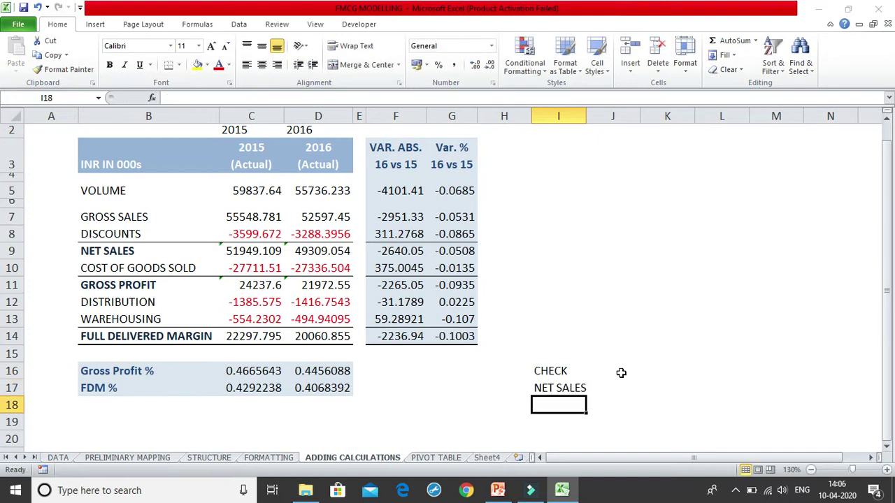
pyautogui.write('DIFFERENCE')
pyautogui.press('Return')
# Widen column I so the CHECK block labels fit.
pyautogui.click(629, 384)
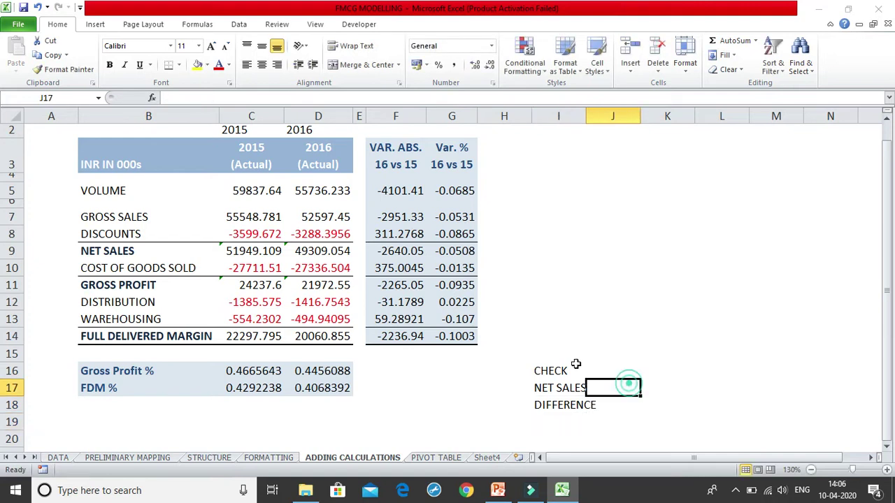
pyautogui.click(570, 369)
pyautogui.click(638, 384)
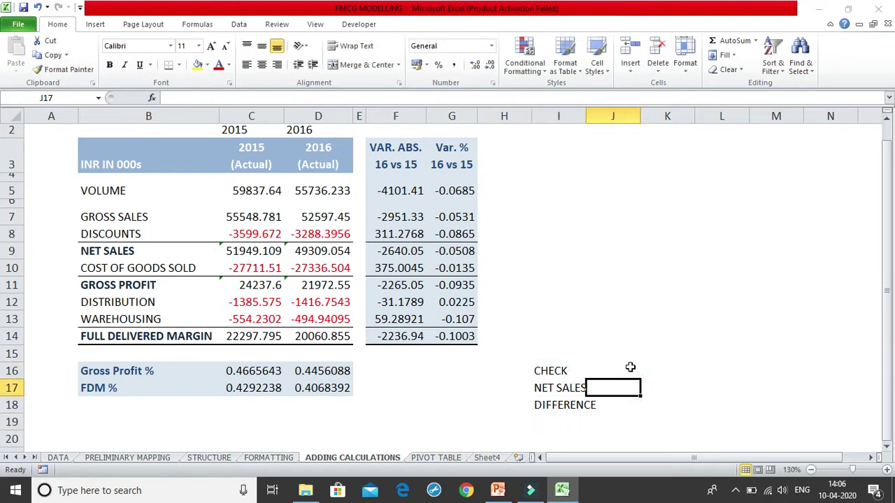
pyautogui.moveTo(587, 112); pyautogui.dragTo(599, 112)
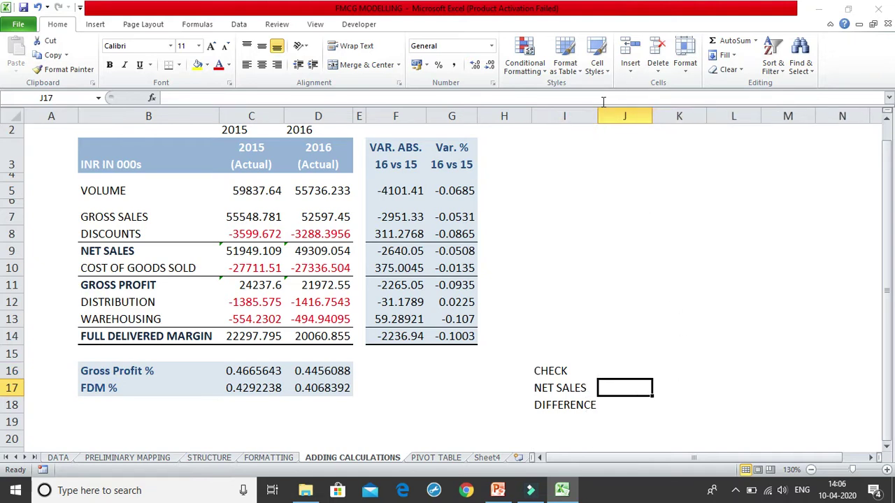
pyautogui.moveTo(600, 112); pyautogui.dragTo(603, 112)
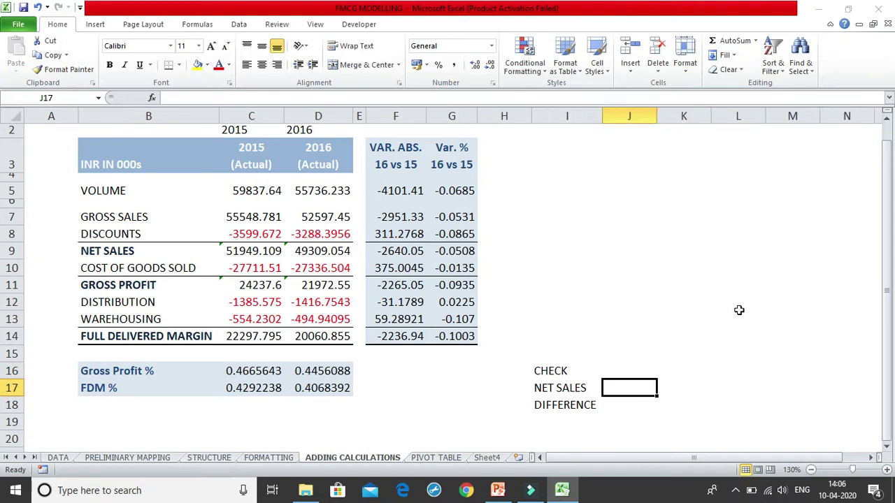
pyautogui.write('=')
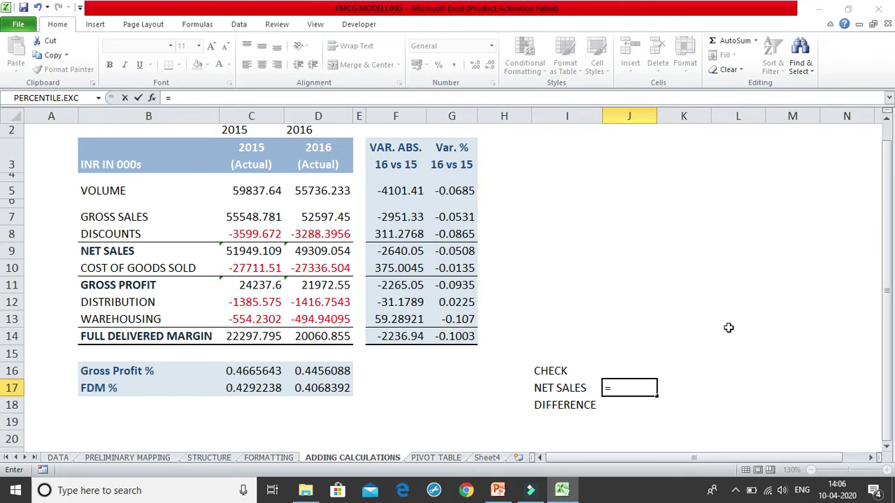
# Clear the unfinished J17 entry and link J15 to the 2015 year in pivot cell B4.
pyautogui.click(646, 404)
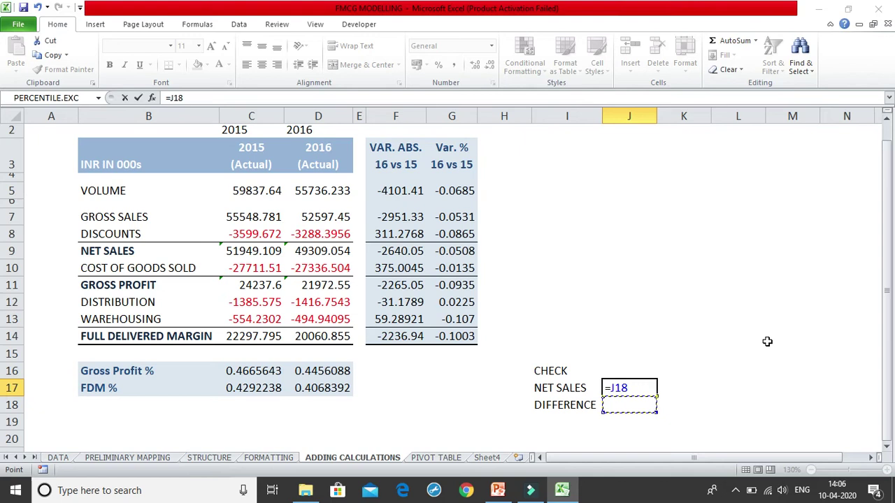
pyautogui.press('BackSpace')
pyautogui.press('BackSpace')
pyautogui.press('BackSpace')
pyautogui.press('BackSpace')
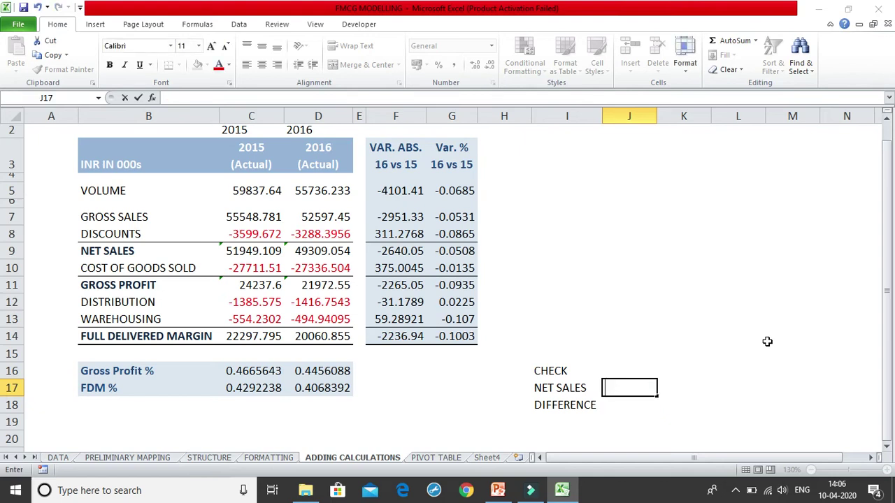
pyautogui.click(253, 195)
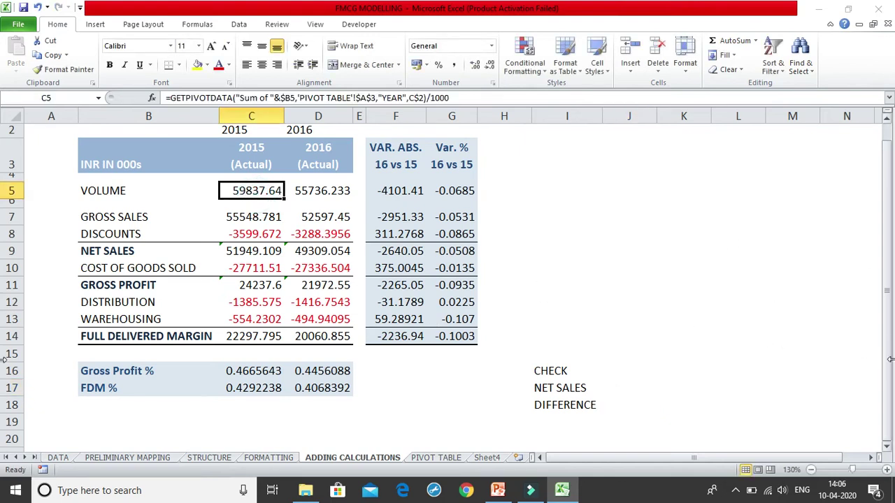
pyautogui.click(618, 352)
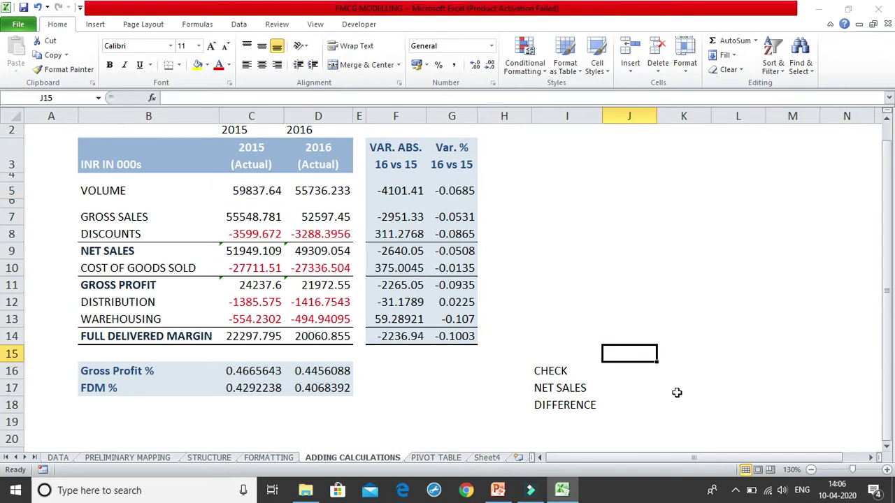
pyautogui.write('=')
pyautogui.click(434, 459)
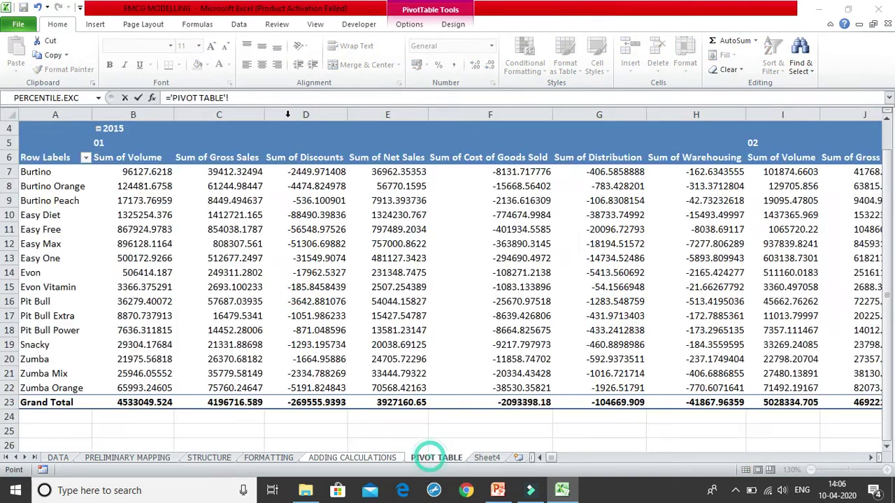
pyautogui.click(130, 133)
pyautogui.press('Return')
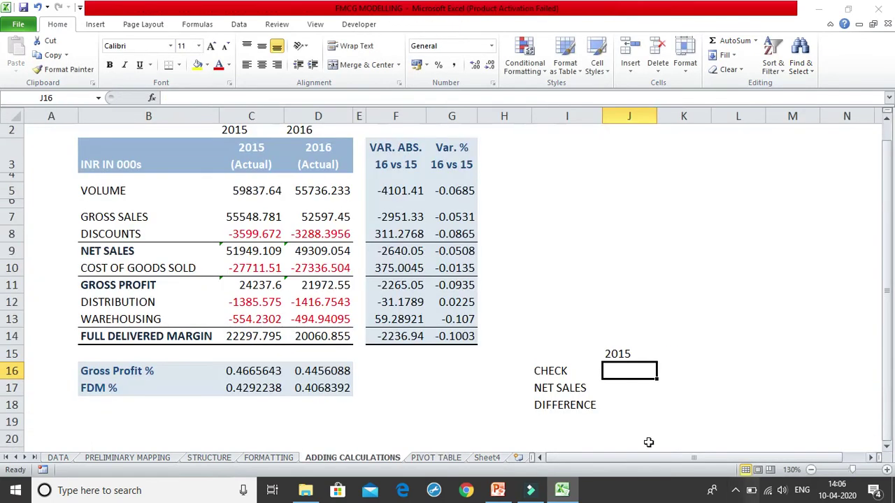
# Link K15 to the 2016 year heading in pivot cell CO4.
pyautogui.click(678, 359)
pyautogui.write('=')
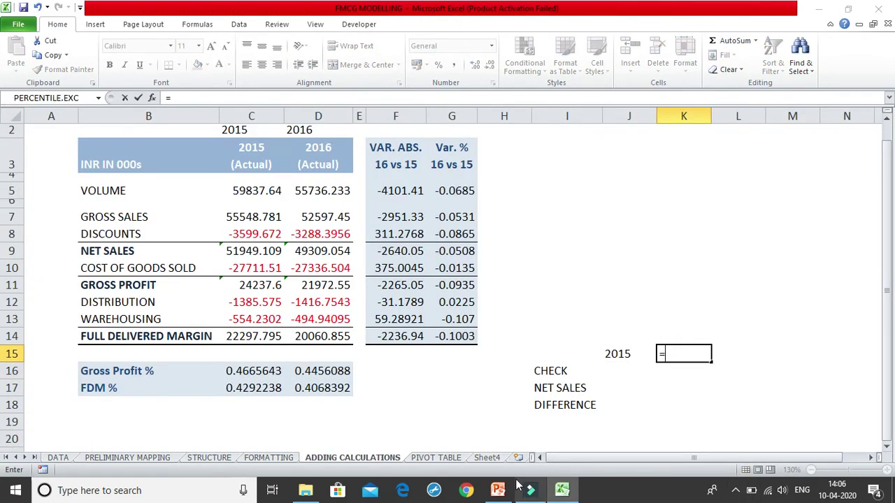
pyautogui.click(449, 449)
pyautogui.click(436, 458)
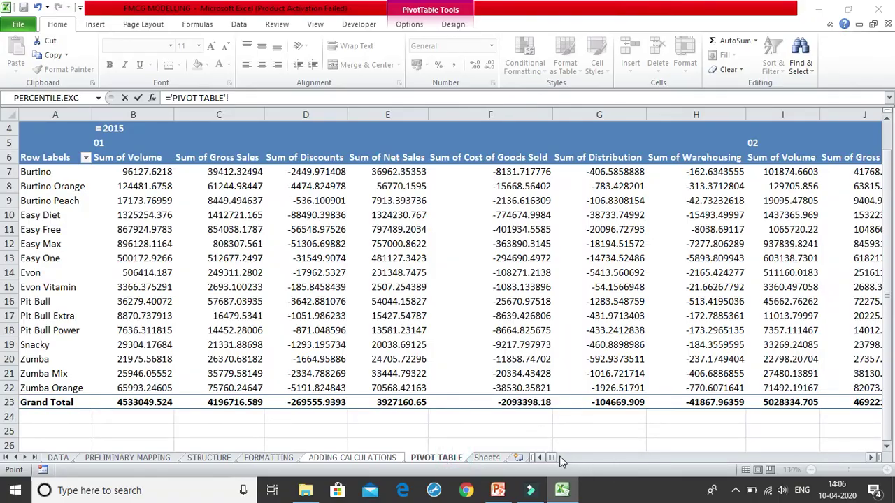
pyautogui.moveTo(552, 455); pyautogui.dragTo(699, 460)
pyautogui.click(553, 128)
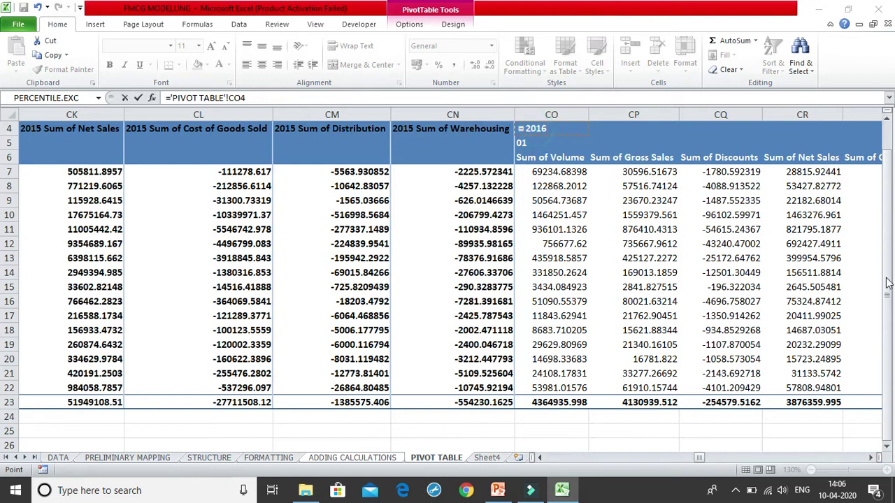
pyautogui.press('Escape')
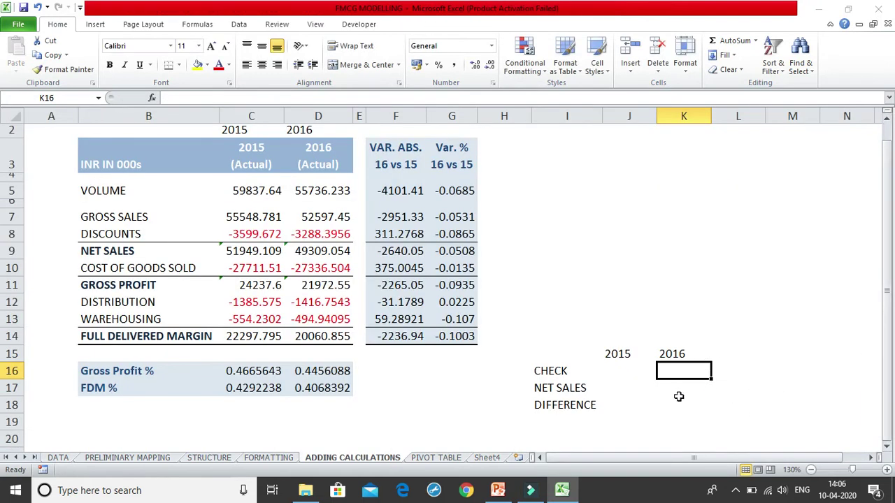
pyautogui.click(607, 391)
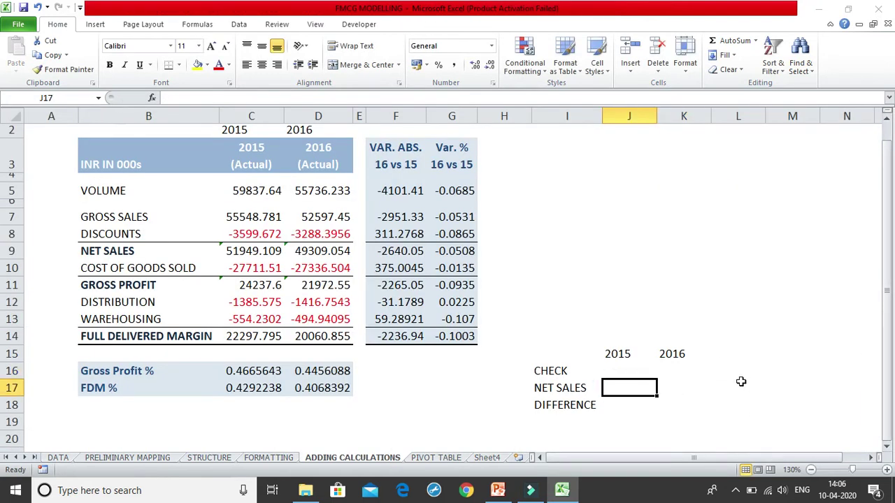
# Copy C5's GETPIVOTDATA formula into J17, repointing it to I17 and J15 to get 51949.1.
pyautogui.click(259, 187)
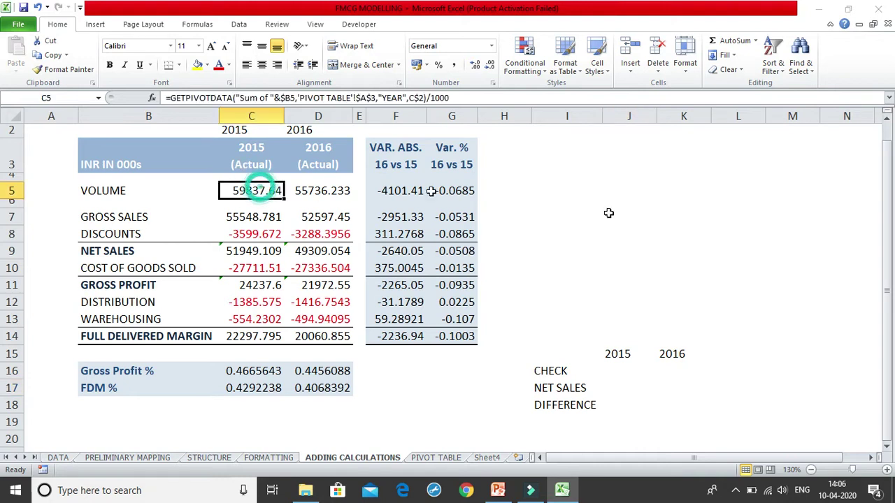
pyautogui.hotkey('ctrl', 'c')
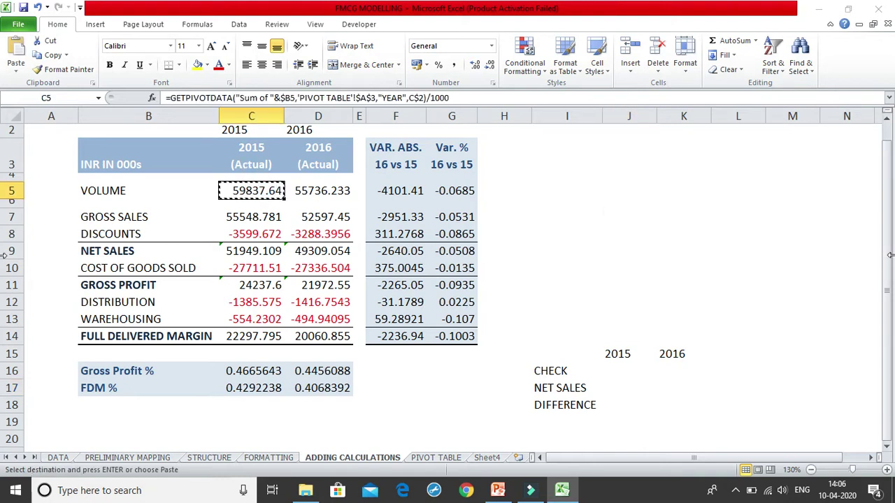
pyautogui.click(618, 386)
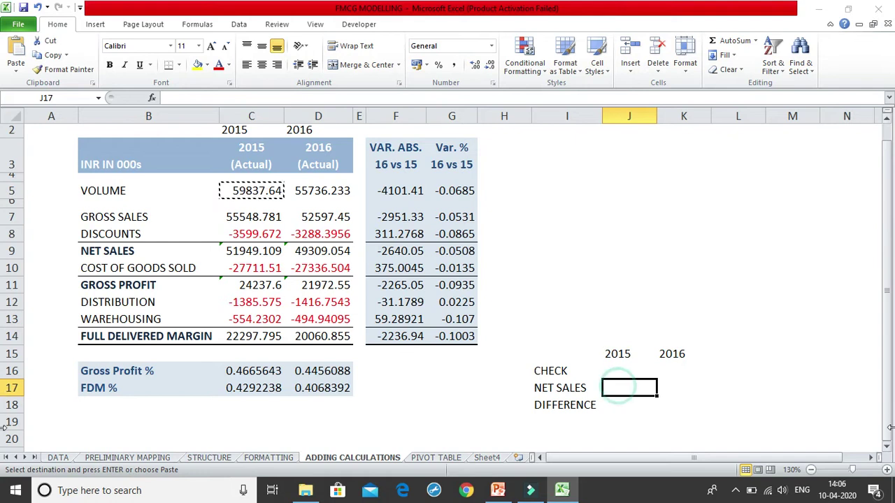
pyautogui.hotkey('ctrl', 'v')
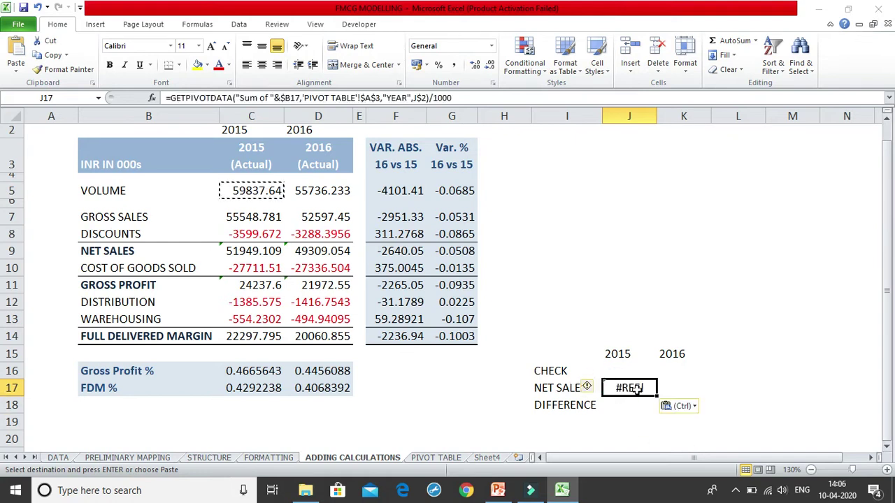
pyautogui.doubleClick(637, 388)
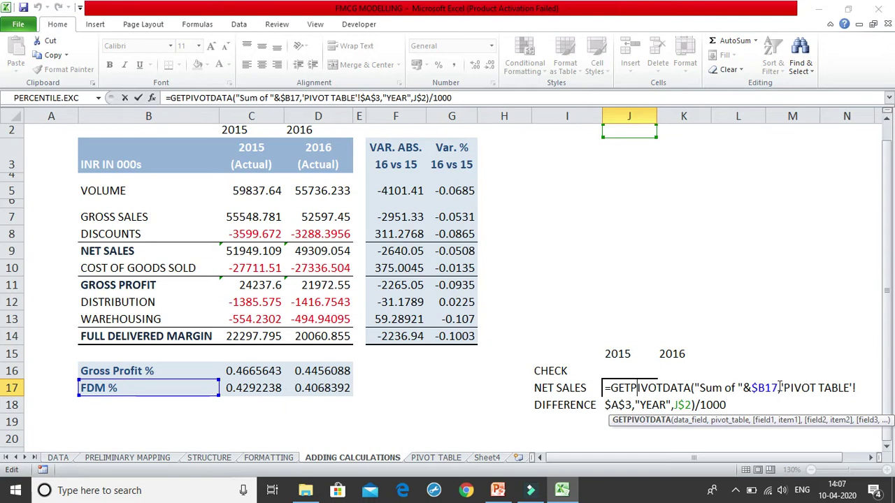
pyautogui.moveTo(777, 388); pyautogui.dragTo(751, 388)
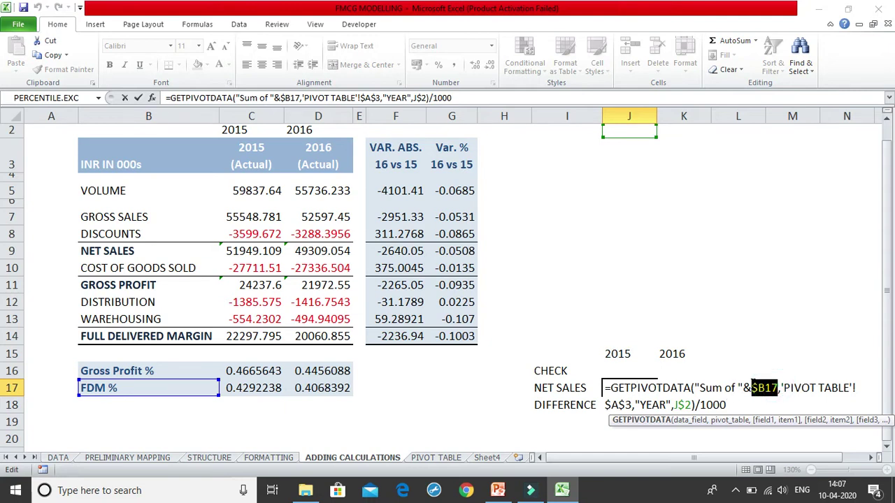
pyautogui.click(569, 387)
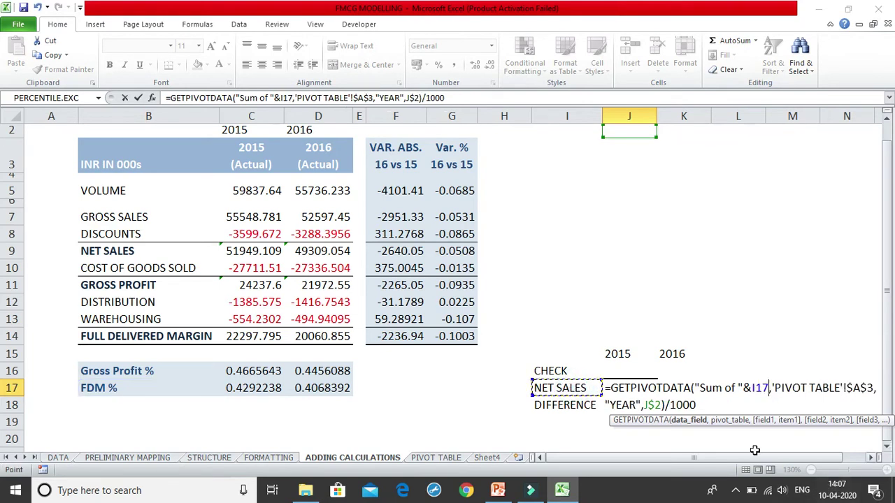
pyautogui.click(792, 457)
pyautogui.moveTo(793, 461); pyautogui.dragTo(810, 461)
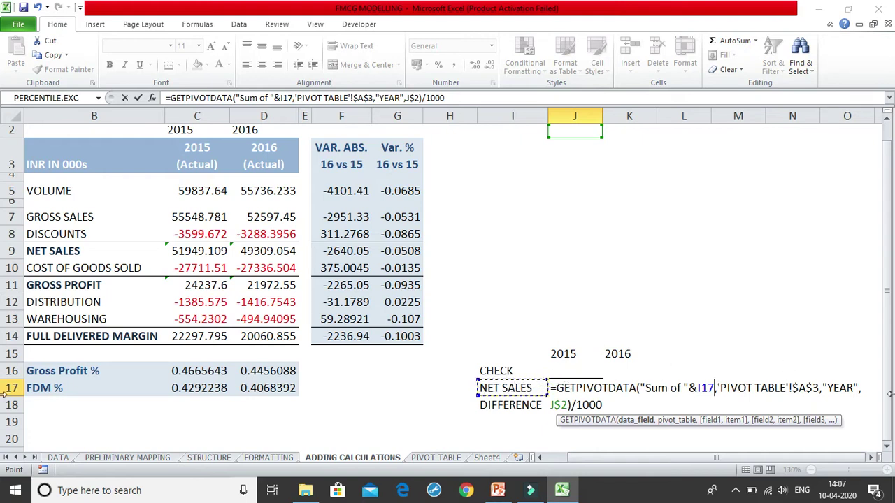
pyautogui.click(714, 388)
pyautogui.doubleClick(564, 405)
pyautogui.press('Delete')
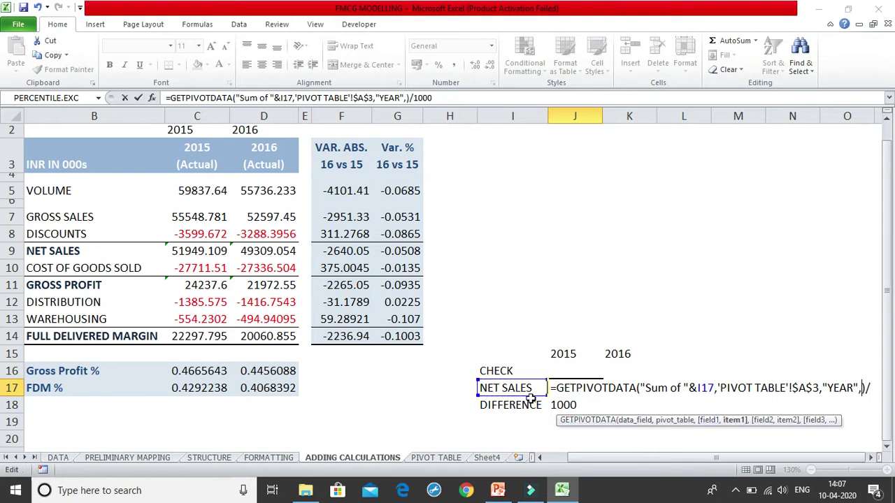
pyautogui.click(564, 355)
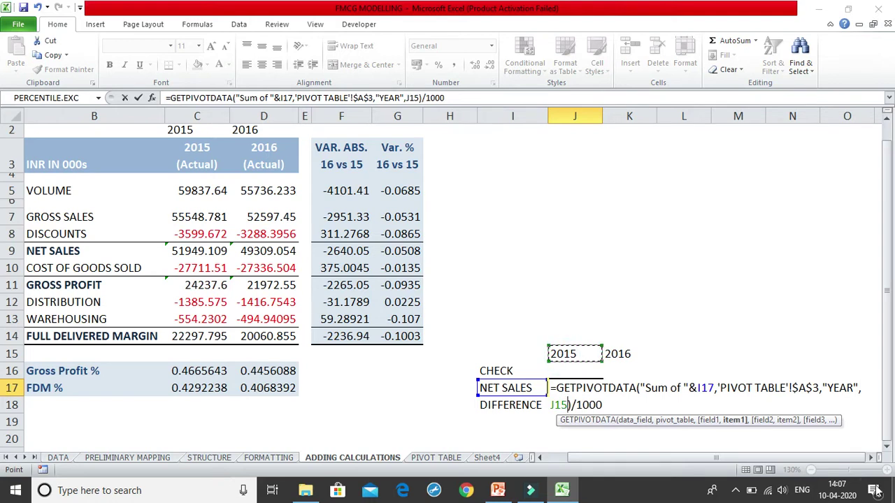
pyautogui.press('Return')
# Fill the lookup into K17 and fix its label reference to I17, giving 49309.1.
pyautogui.click(592, 390)
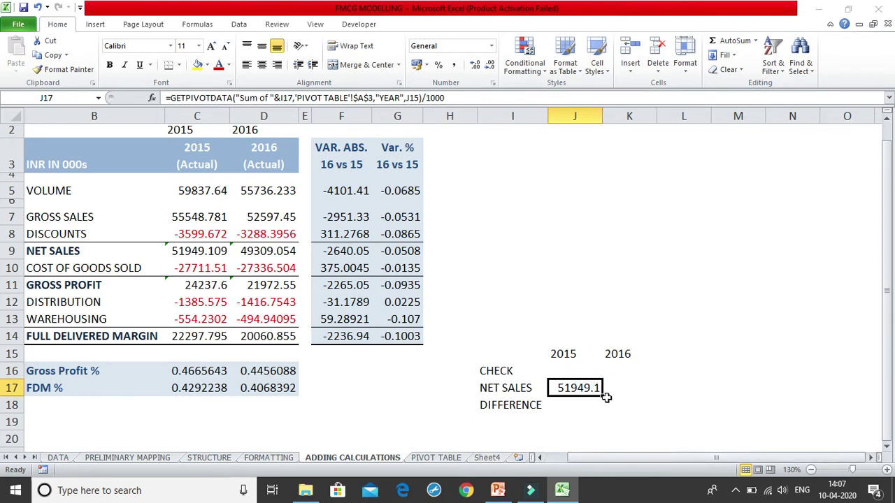
pyautogui.moveTo(602, 395); pyautogui.dragTo(633, 395)
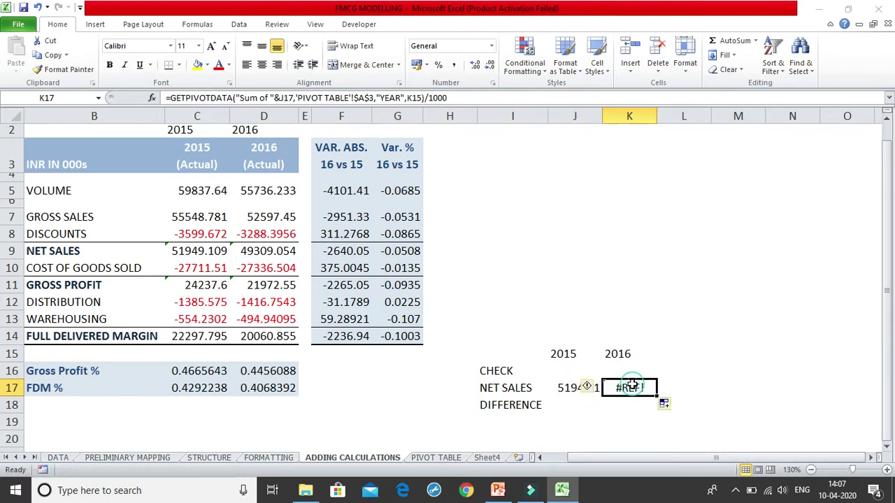
pyautogui.doubleClick(632, 387)
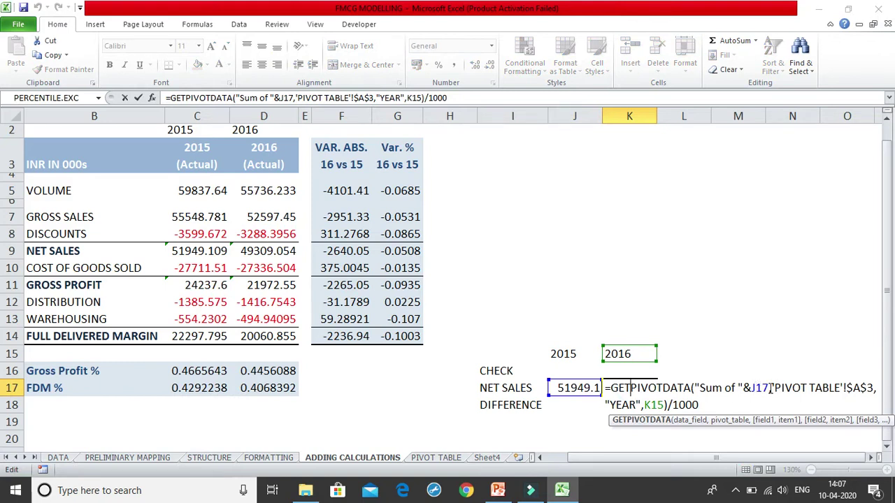
pyautogui.doubleClick(769, 389)
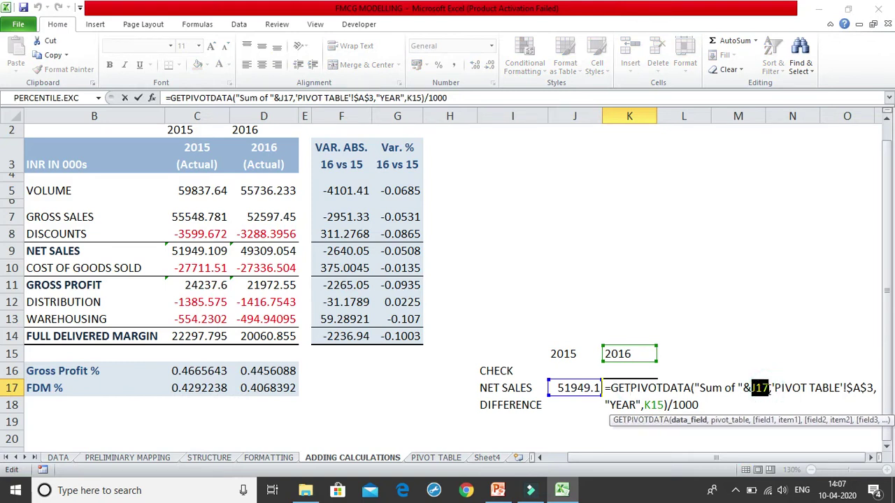
pyautogui.press('BackSpace')
pyautogui.click(515, 388)
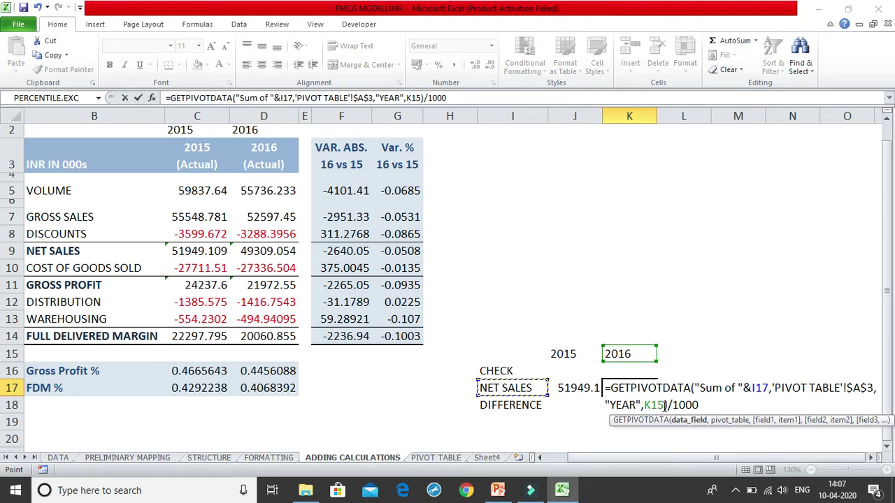
pyautogui.doubleClick(654, 405)
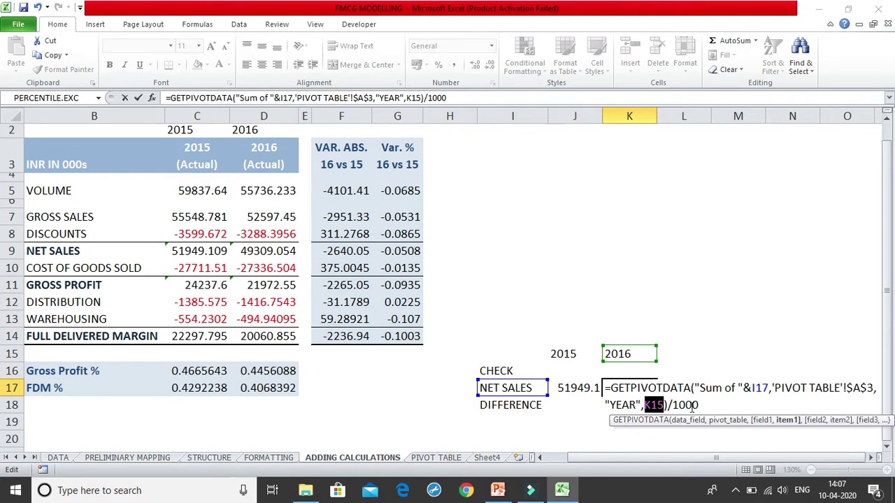
pyautogui.click(657, 405)
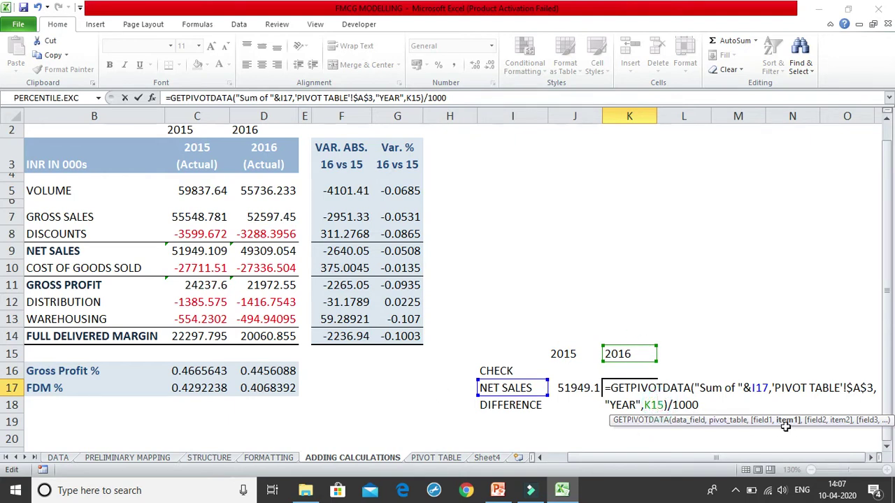
pyautogui.press('Return')
pyautogui.moveTo(685, 463); pyautogui.dragTo(682, 463)
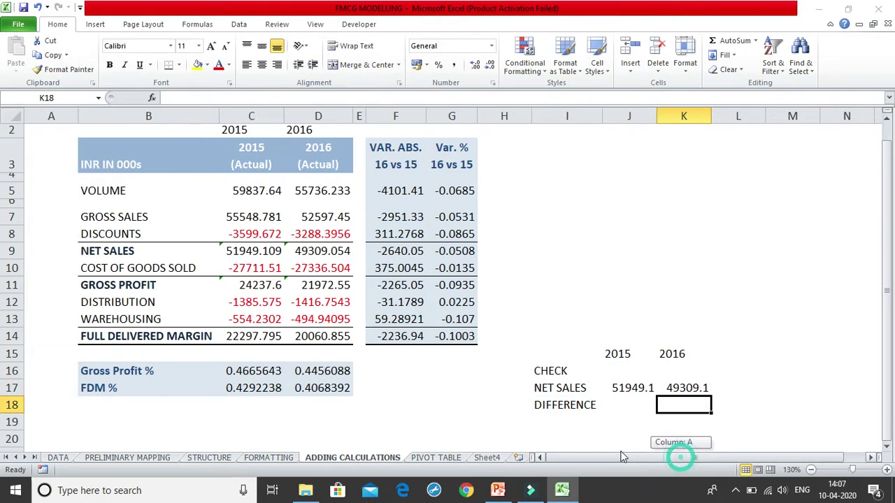
# Enter =C9-J17 in J18 to compare summary net sales with the pivot value.
pyautogui.click(622, 387)
pyautogui.click(246, 251)
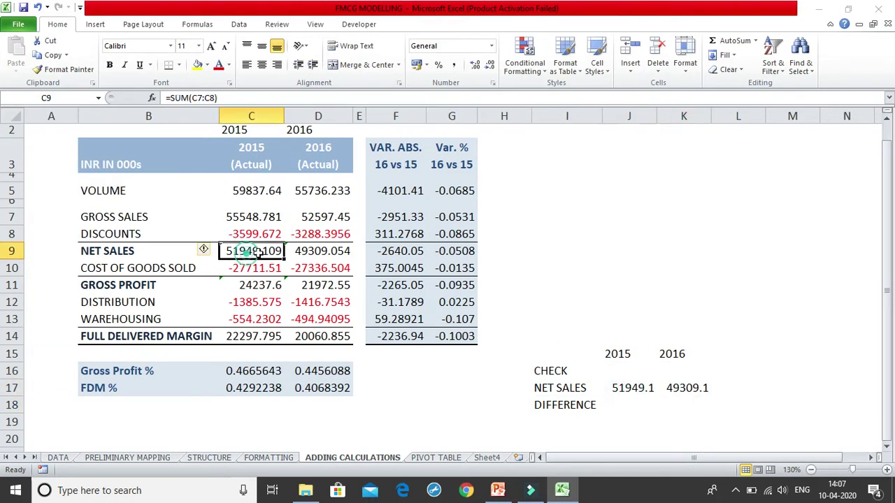
pyautogui.click(699, 389)
pyautogui.click(347, 253)
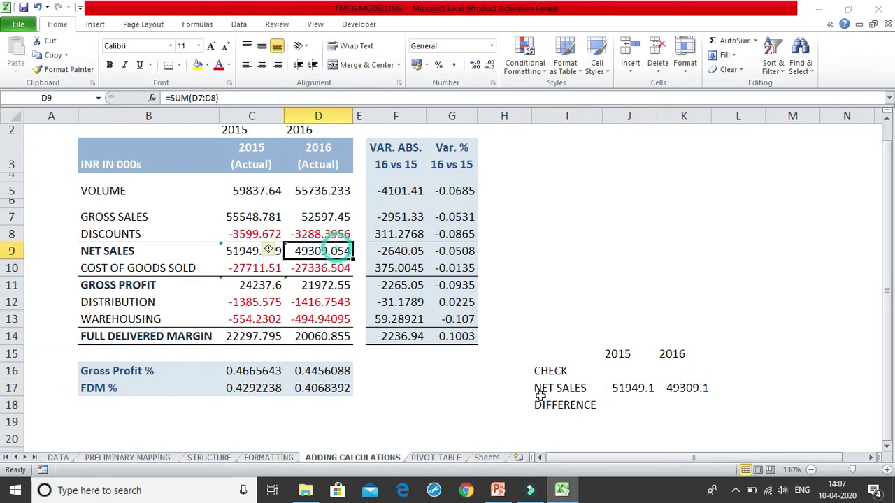
pyautogui.click(617, 406)
pyautogui.write('=')
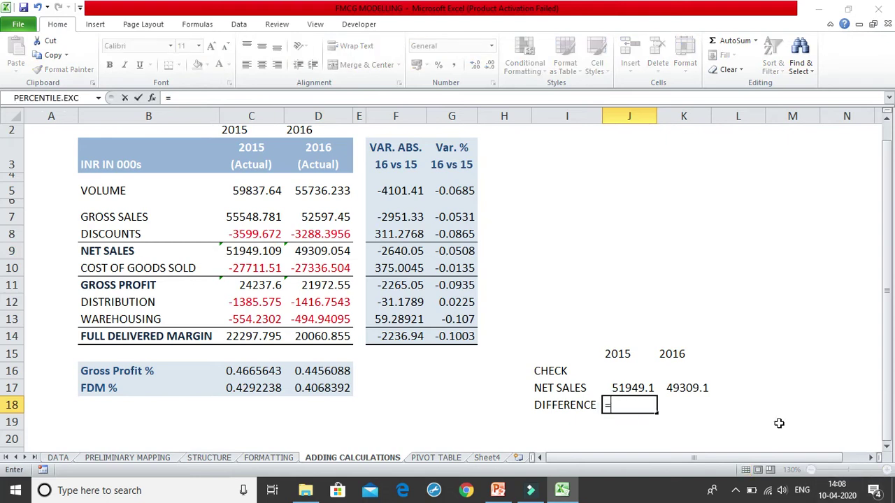
pyautogui.click(265, 252)
pyautogui.write('-')
pyautogui.click(630, 385)
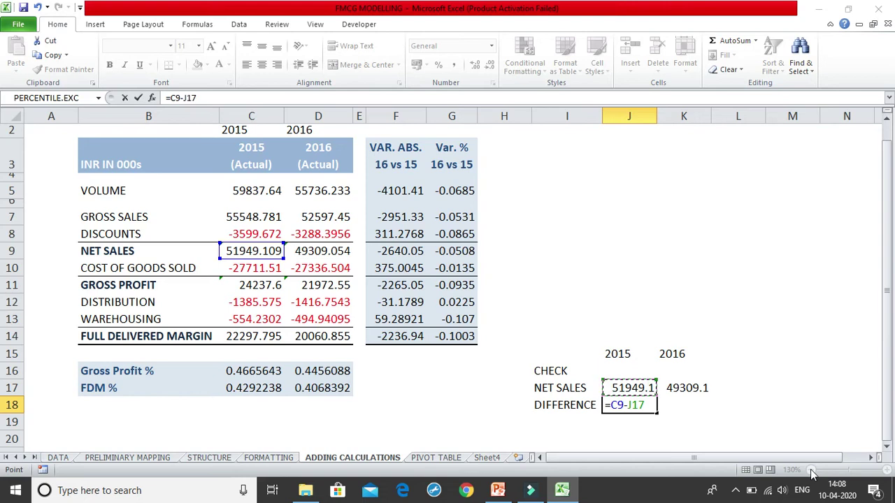
pyautogui.press('Return')
# Fill the difference formula into K18 so both years show 0.
pyautogui.click(647, 406)
pyautogui.moveTo(656, 413); pyautogui.dragTo(699, 408)
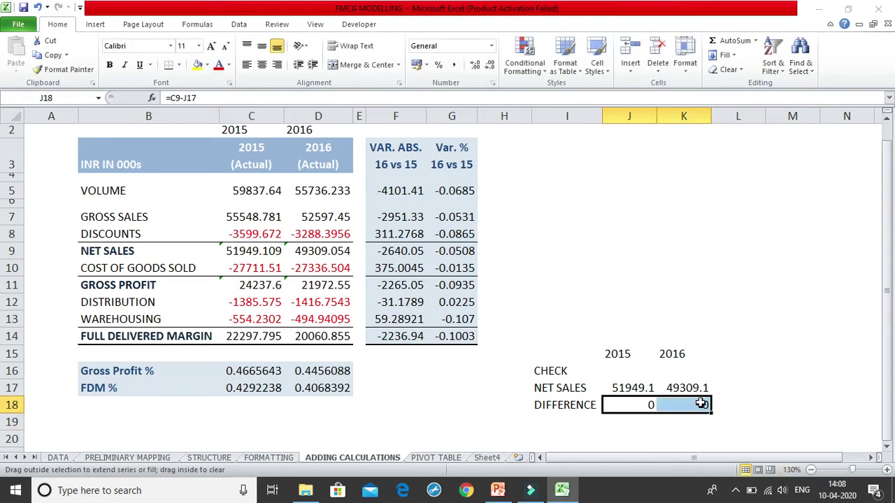
pyautogui.click(692, 405)
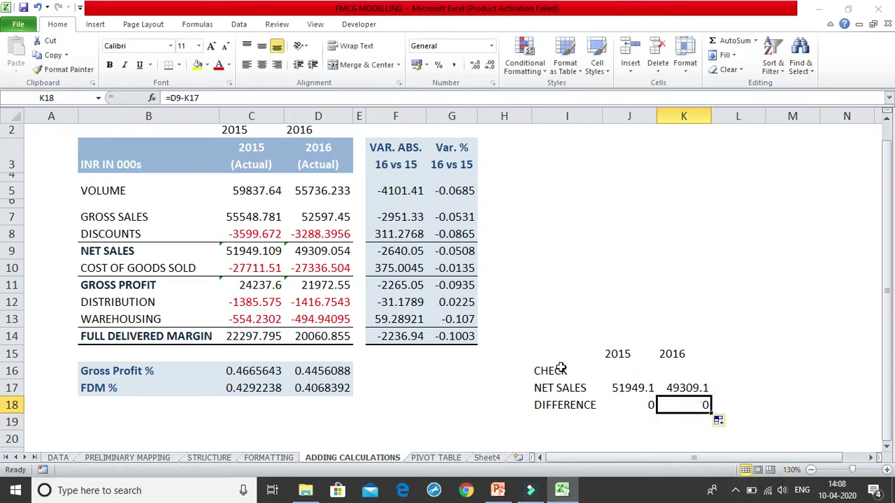
pyautogui.moveTo(556, 353); pyautogui.dragTo(703, 409)
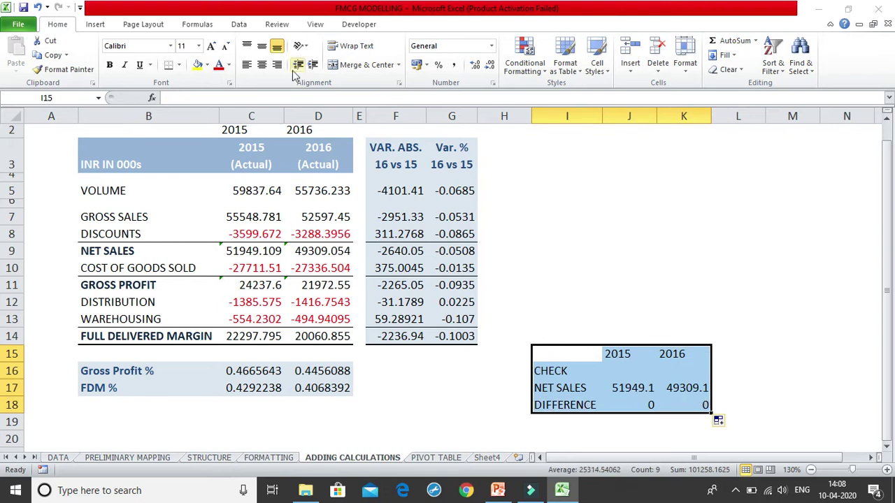
# Fill the CHECK block I15:K18 with teal and make its text white.
pyautogui.click(207, 64)
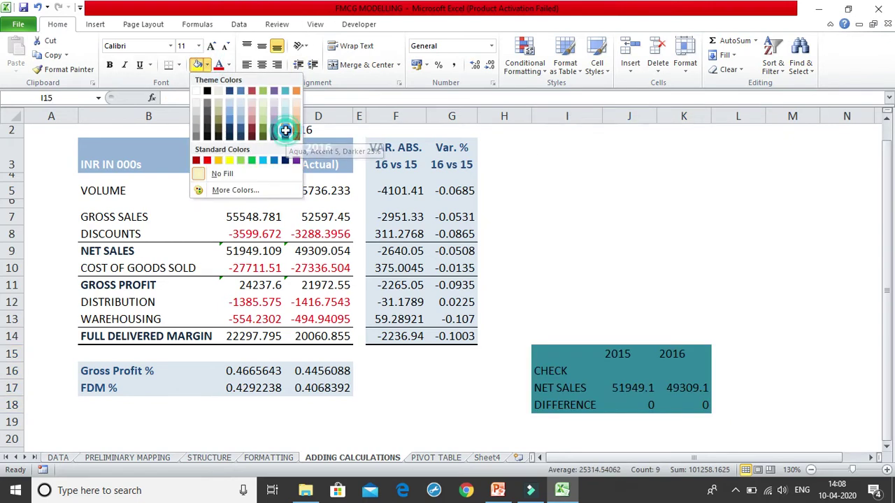
pyautogui.click(287, 133)
pyautogui.click(595, 372)
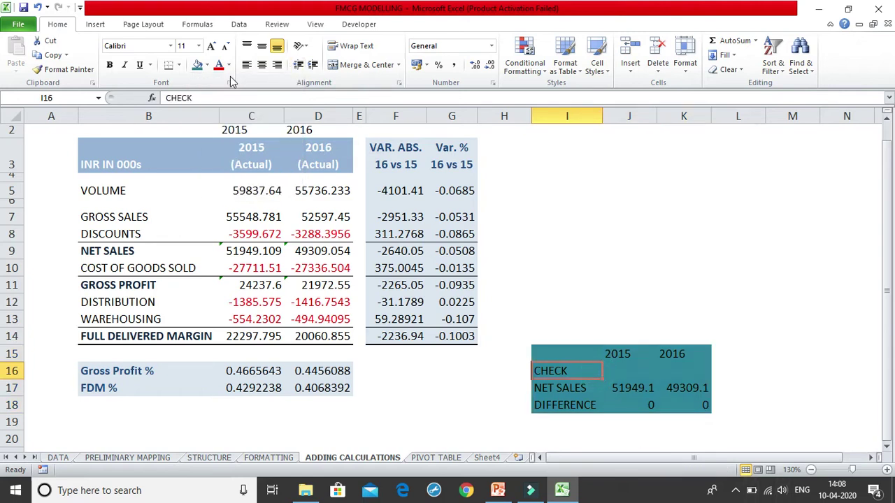
pyautogui.moveTo(542, 351); pyautogui.dragTo(705, 409)
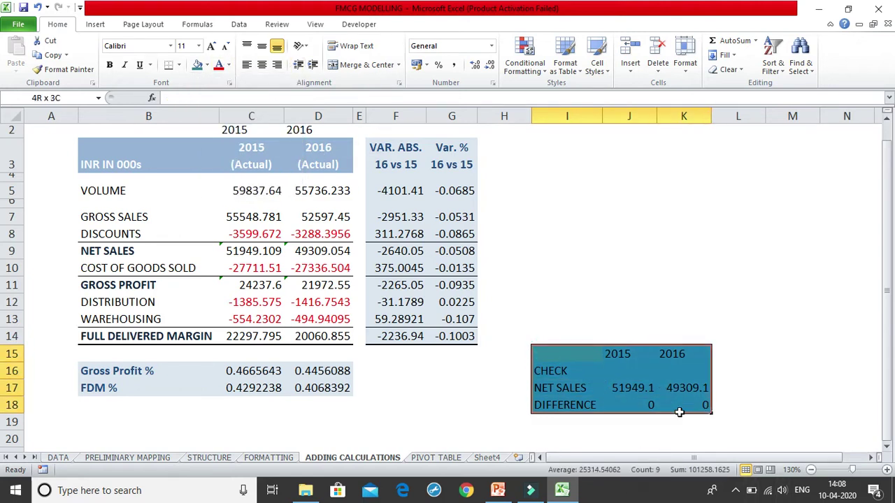
pyautogui.click(229, 65)
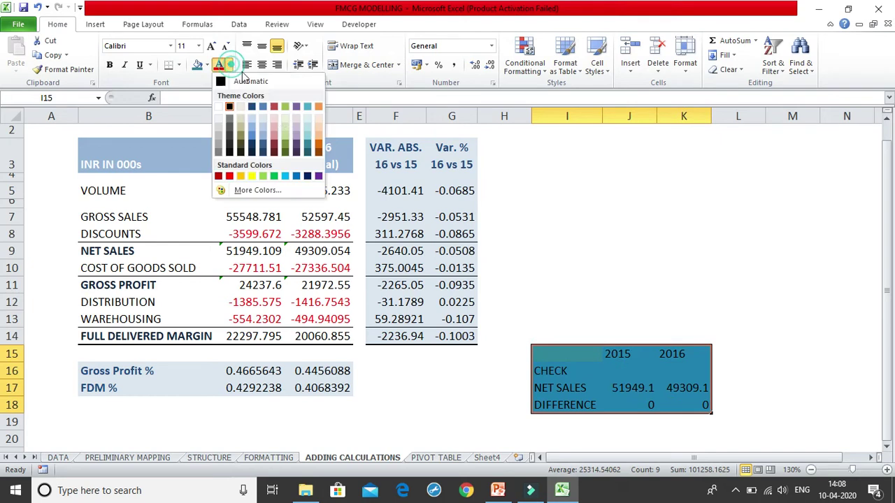
pyautogui.click(218, 106)
pyautogui.click(520, 218)
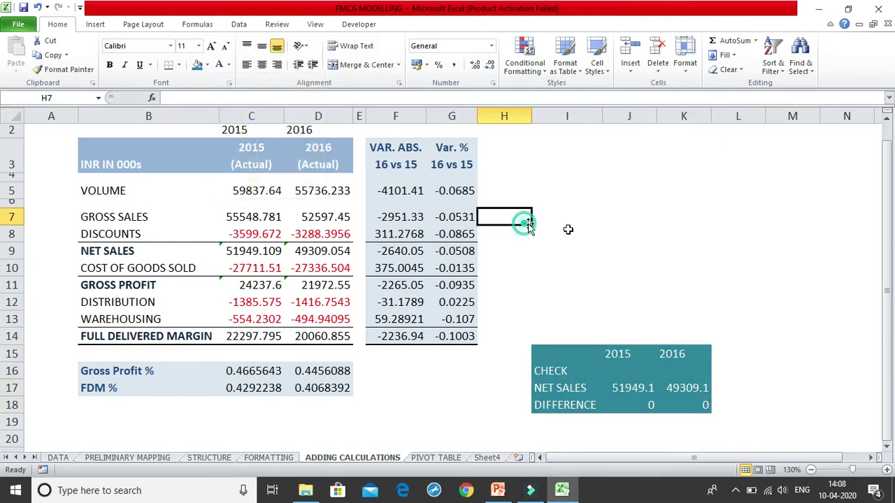
pyautogui.click(560, 369)
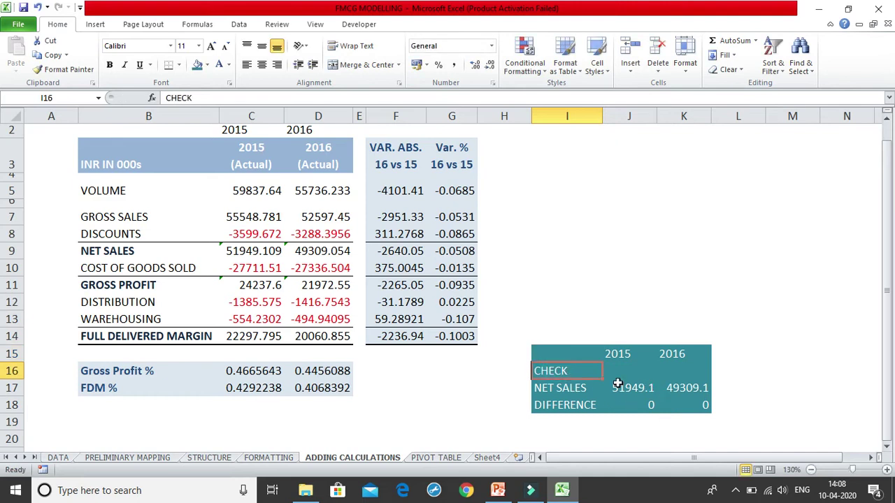
# Reapply a teal fill to the CHECK block and reconfirm the J17 net sales lookup.
pyautogui.click(620, 404)
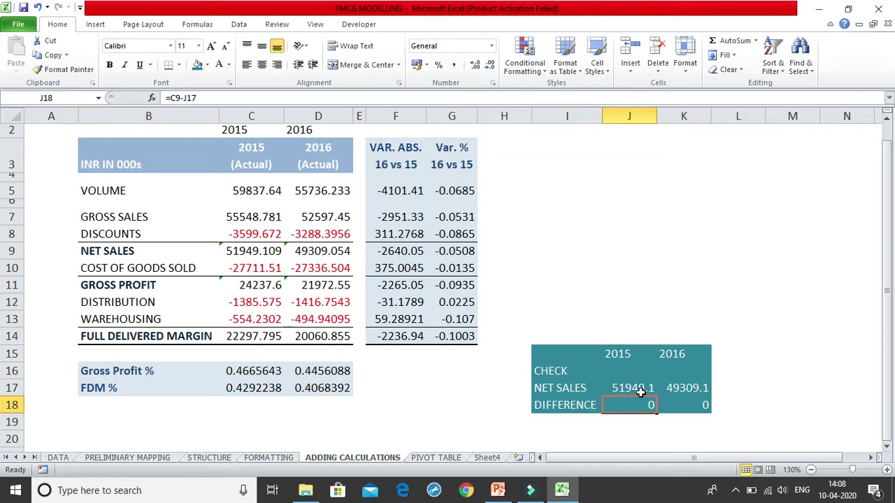
pyautogui.doubleClick(642, 391)
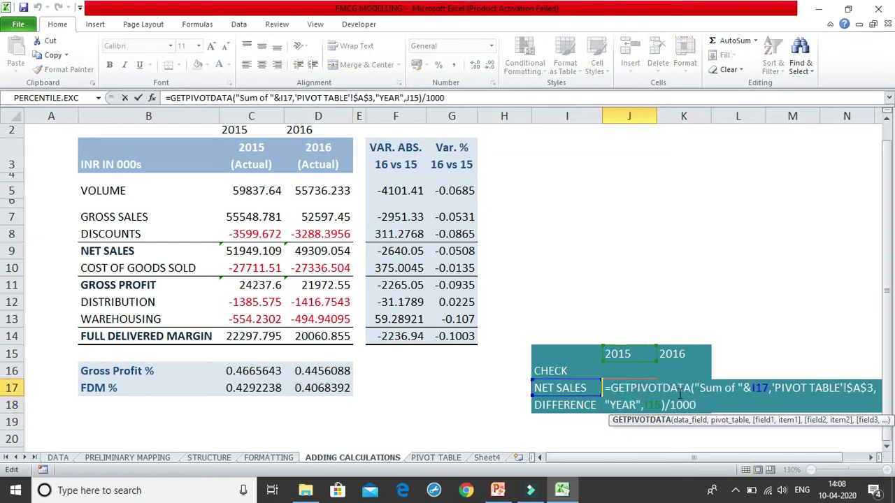
pyautogui.press('Return')
pyautogui.moveTo(550, 355); pyautogui.dragTo(681, 407)
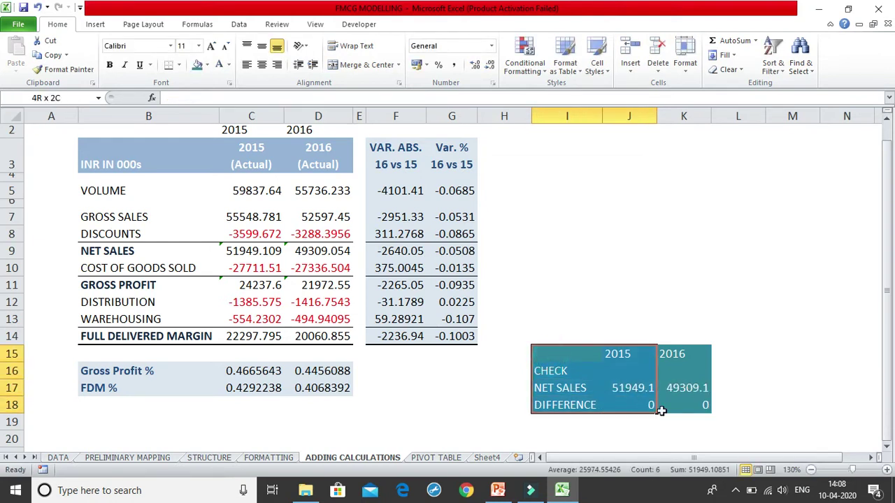
pyautogui.click(207, 64)
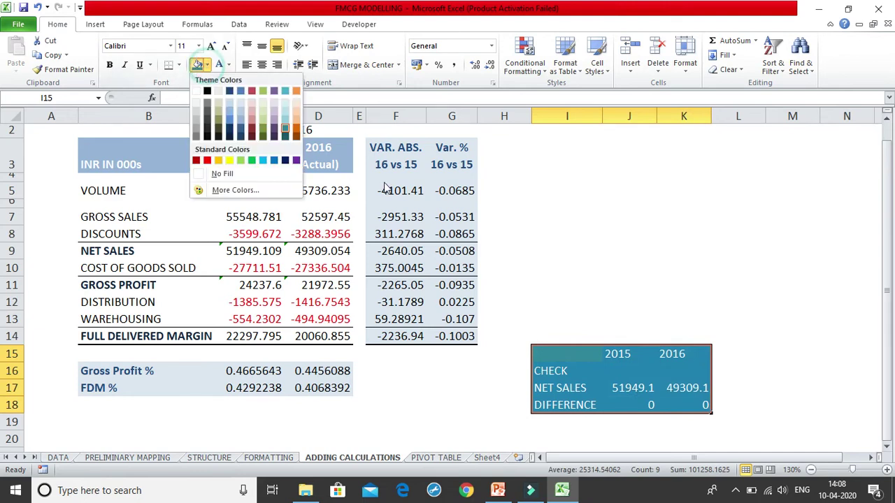
pyautogui.click(285, 123)
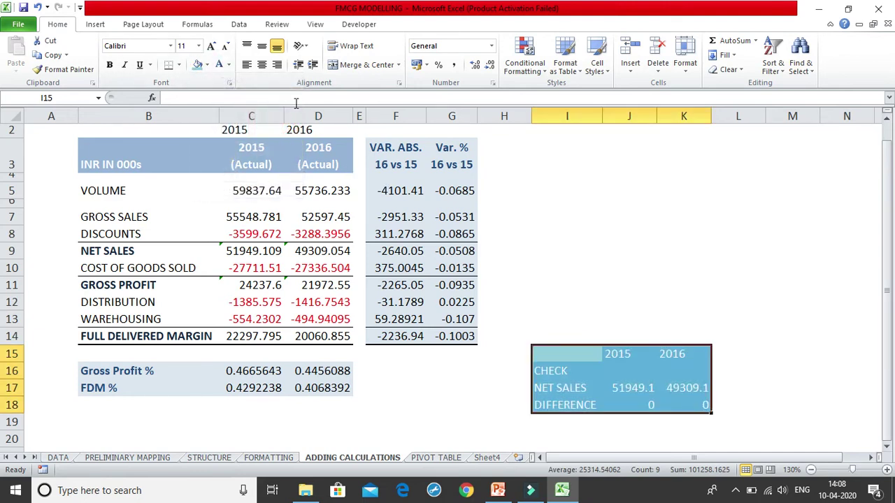
pyautogui.click(229, 64)
pyautogui.click(725, 457)
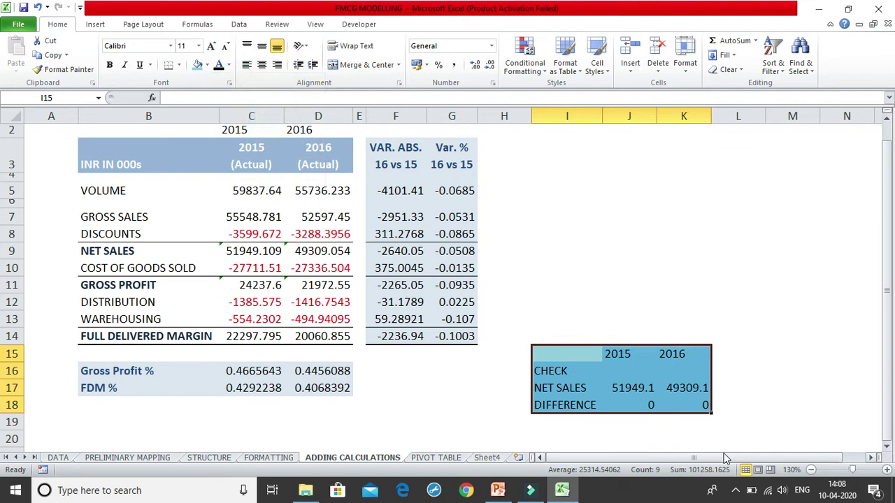
pyautogui.doubleClick(622, 386)
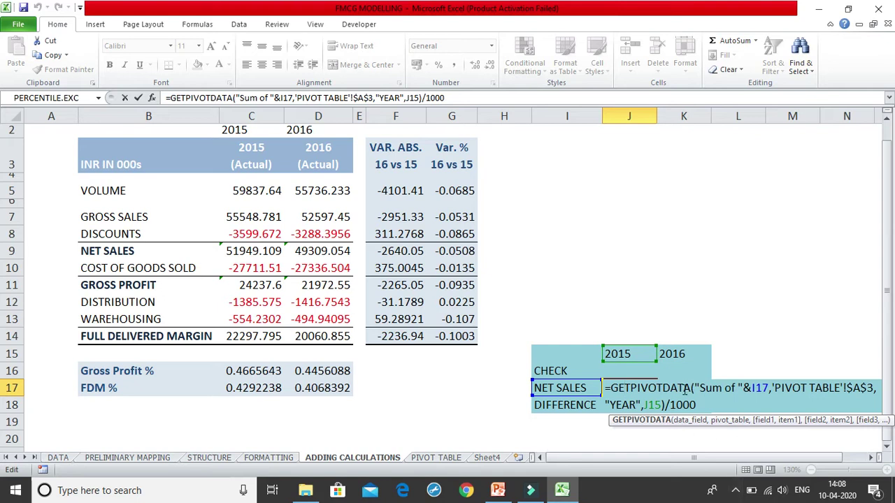
pyautogui.press('Return')
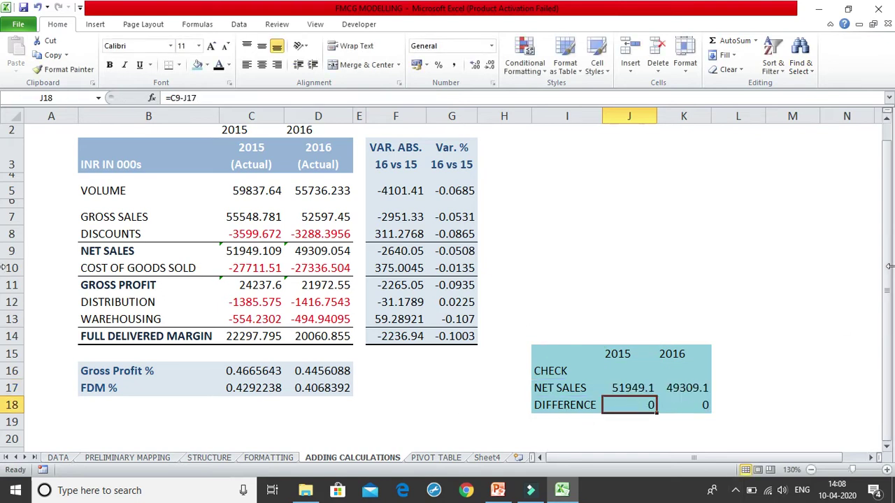
pyautogui.click(89, 404)
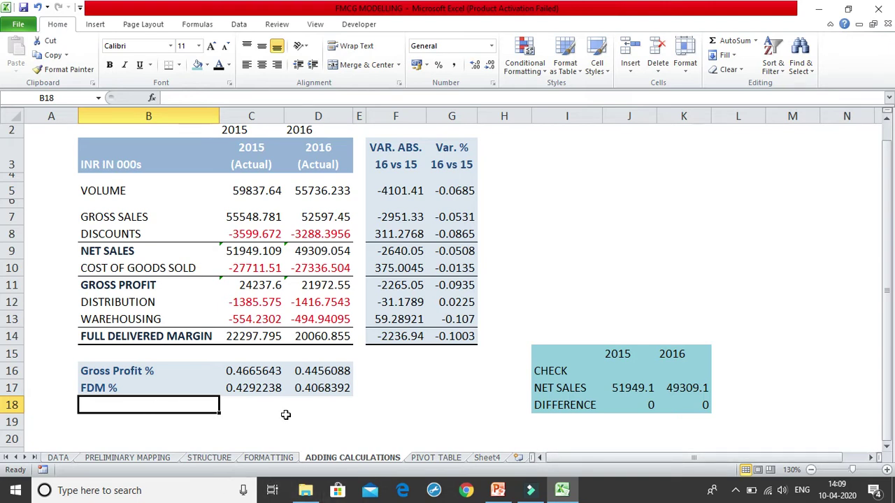
# Copy the light-blue formatting of the Gross Profit % and FDM % rows onto rows 18–19 with Format Painter.
pyautogui.scroll(-1, 211, 398)
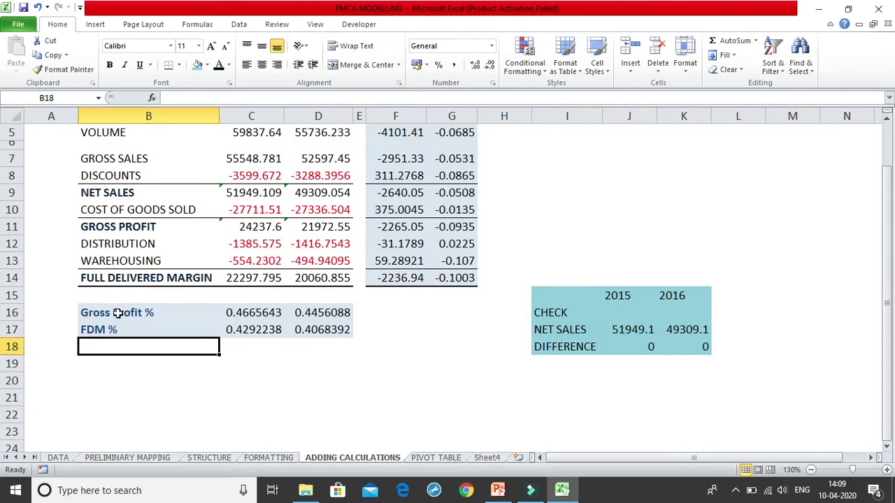
pyautogui.moveTo(115, 312); pyautogui.dragTo(133, 326)
pyautogui.click(160, 326)
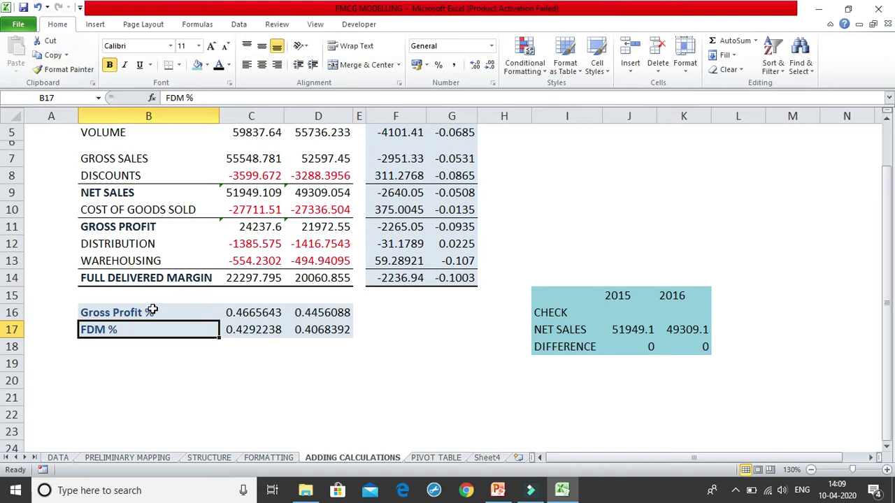
pyautogui.moveTo(144, 311); pyautogui.dragTo(316, 330)
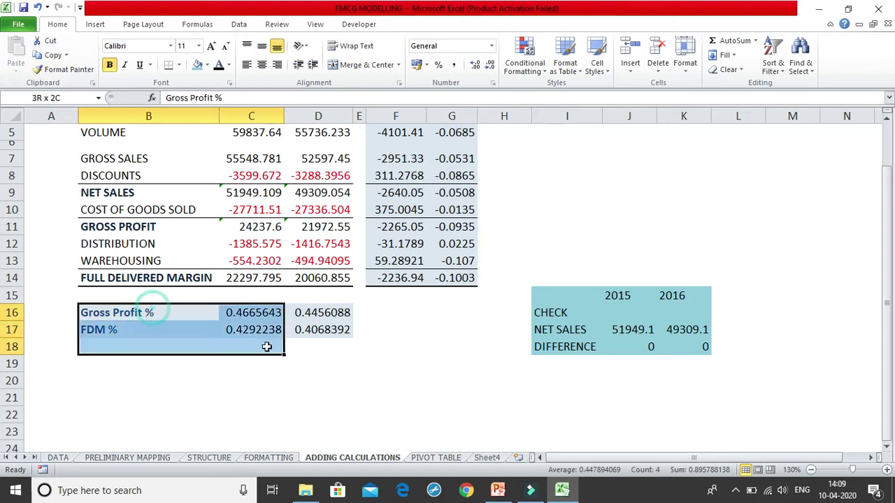
pyautogui.click(63, 69)
pyautogui.moveTo(140, 342); pyautogui.dragTo(318, 363)
pyautogui.click(318, 397)
pyautogui.click(106, 336)
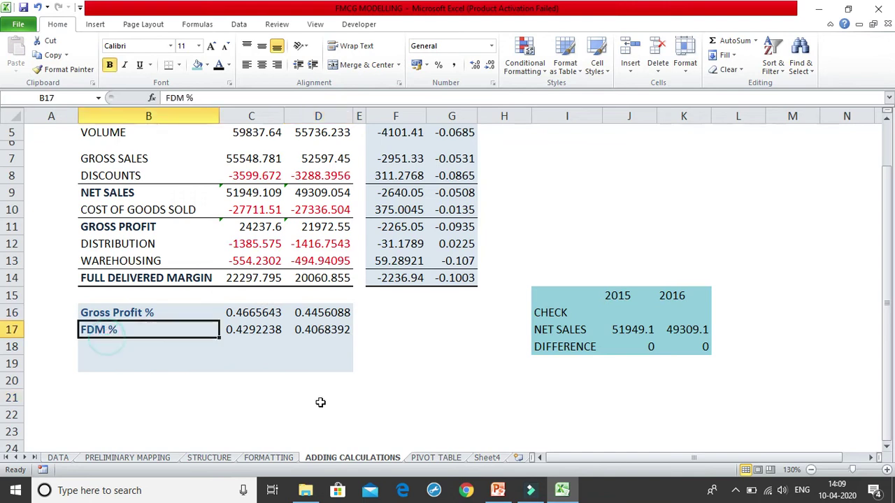
pyautogui.click(146, 345)
pyautogui.scroll(1, 585, 385)
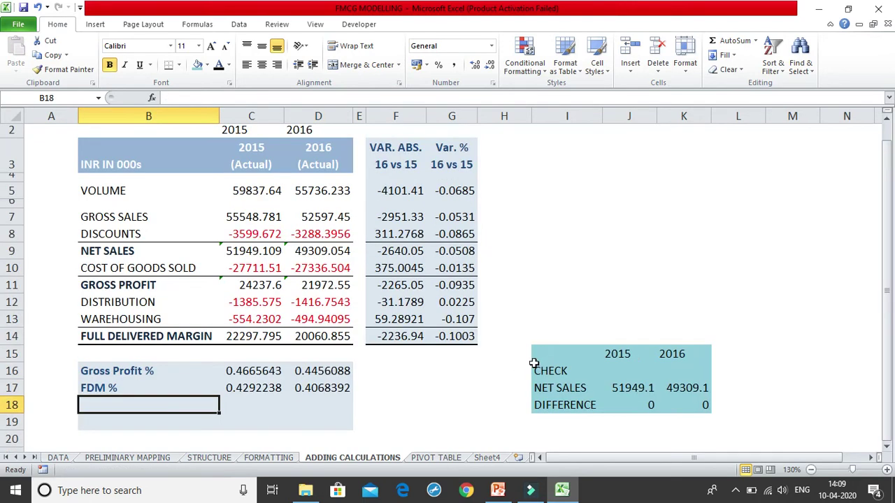
# Enter Net sales per unit, Gross profit per unit and FDM per unit in B18–B20.
pyautogui.write('Net sales per unit')
pyautogui.press('Tab')
pyautogui.press('Down')
pyautogui.press('Left')
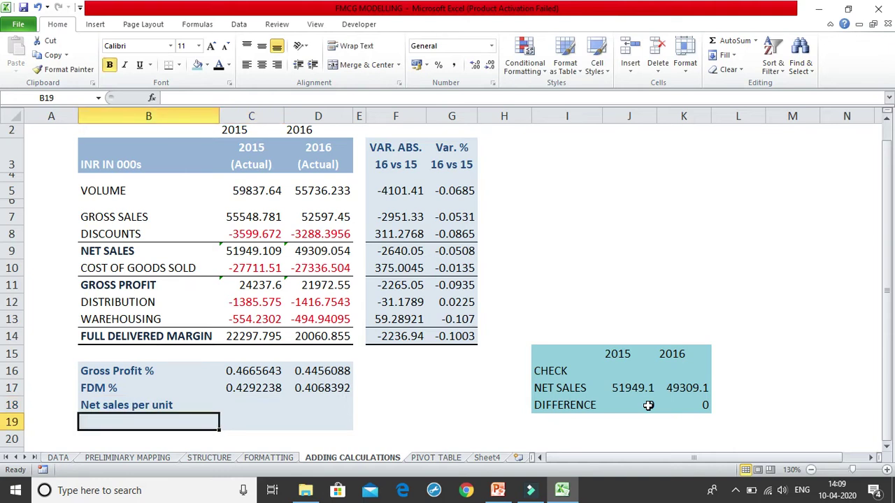
pyautogui.write('Gross pro')
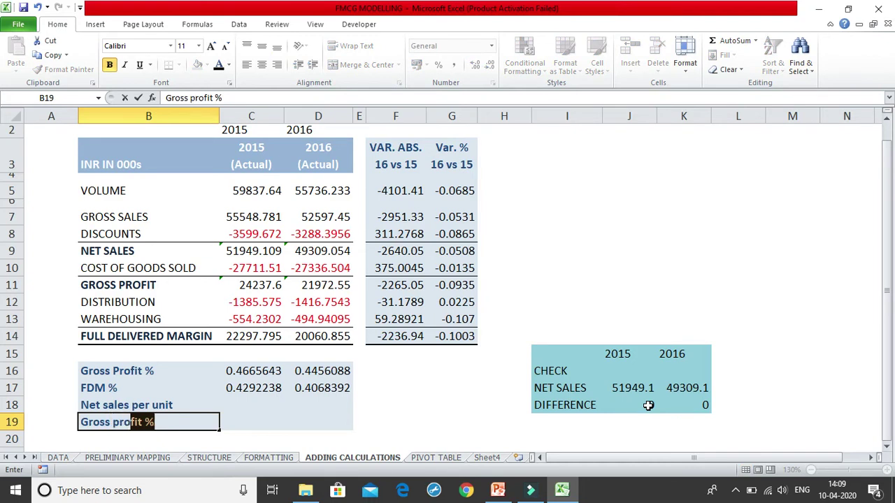
pyautogui.write('fit per un')
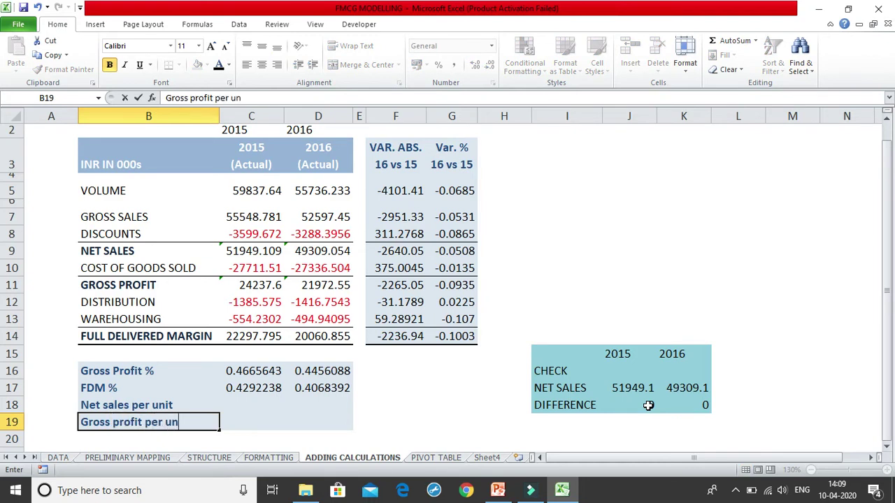
pyautogui.write('it')
pyautogui.press('Return')
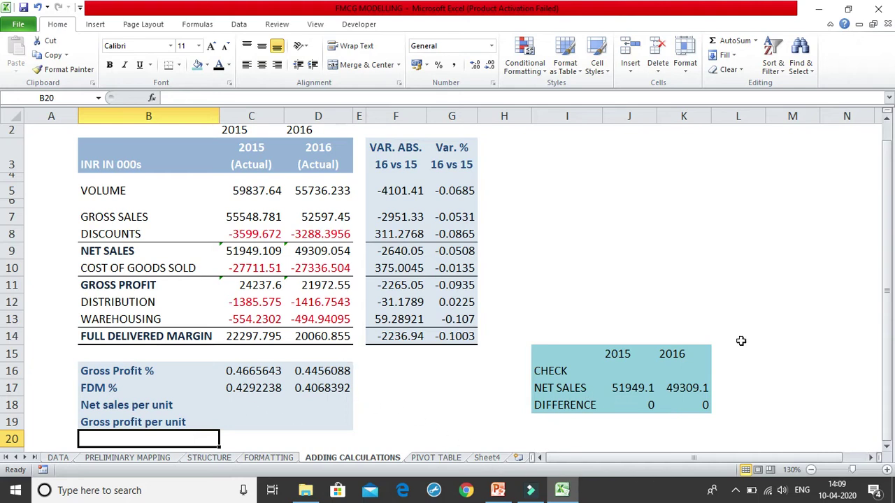
pyautogui.write('FDM per unit')
pyautogui.press('Return')
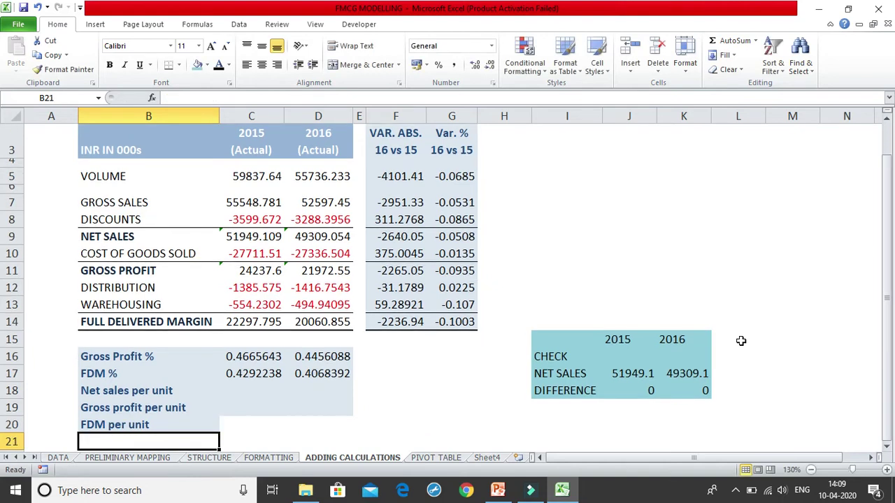
pyautogui.scroll(-1, 240, 420)
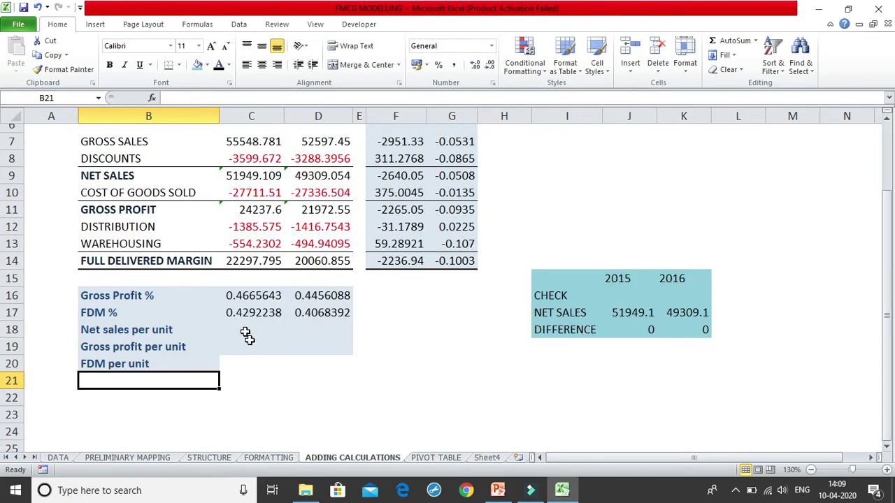
# In C18, divide 2015 net sales (C9) by 2015 volume (C5).
pyautogui.click(242, 325)
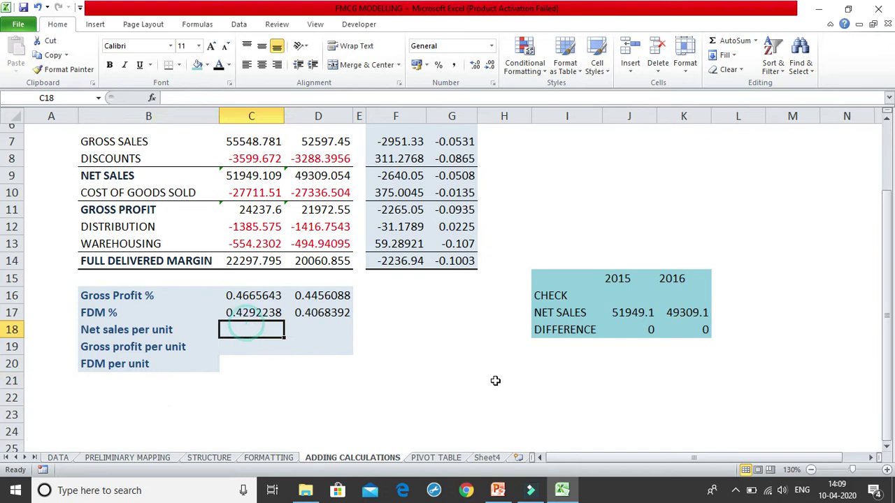
pyautogui.scroll(1, 392, 353)
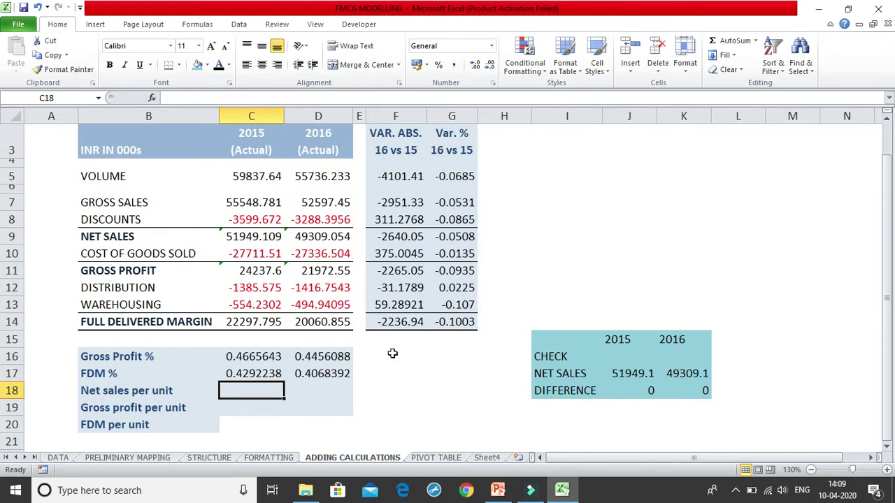
pyautogui.click(260, 238)
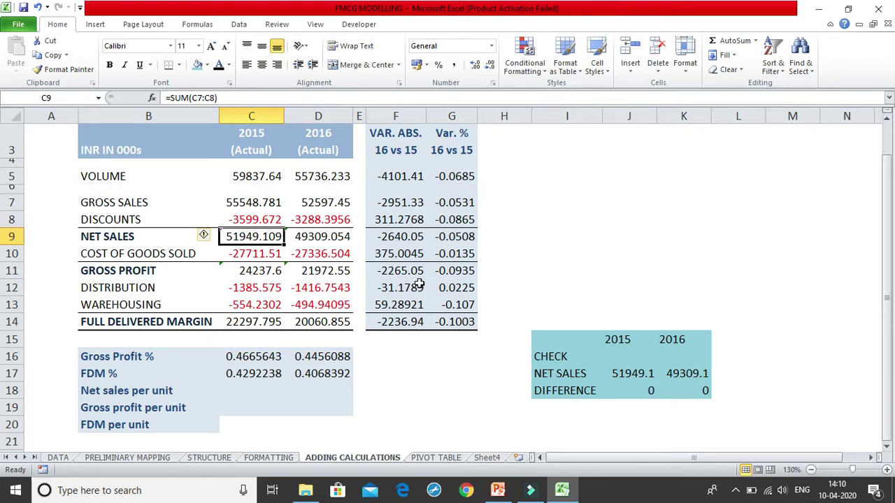
pyautogui.click(265, 176)
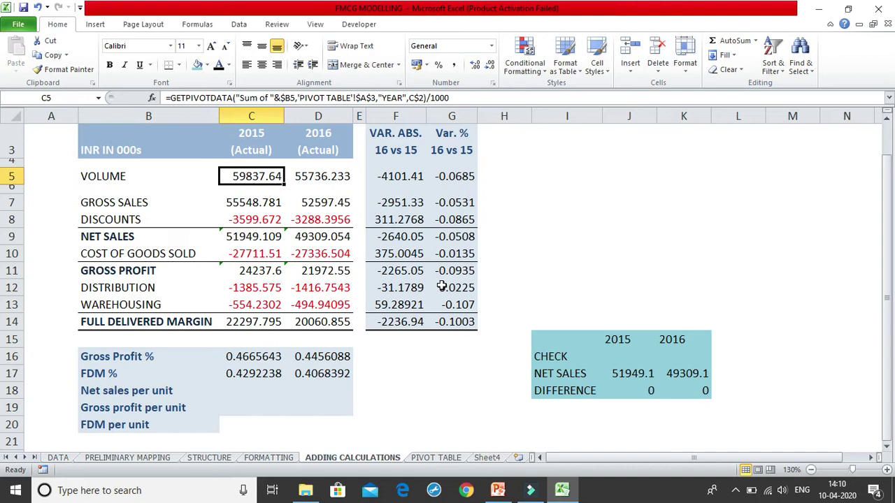
pyautogui.click(263, 393)
pyautogui.write('=')
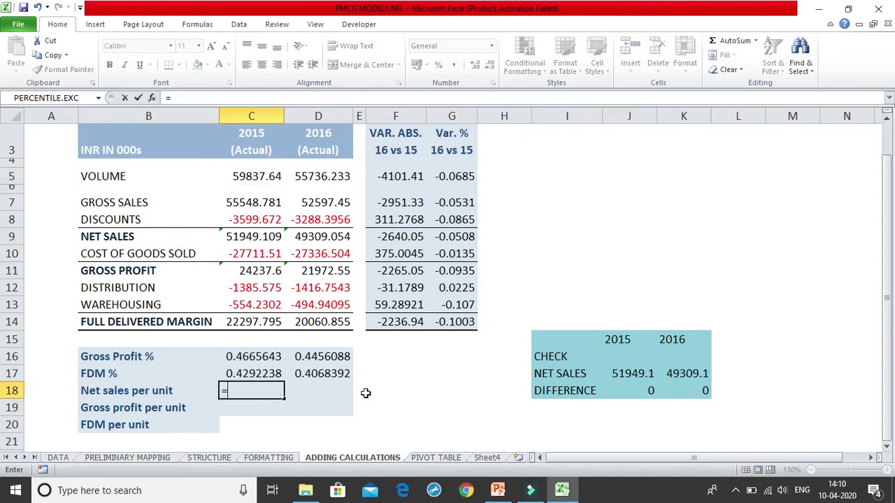
pyautogui.click(261, 238)
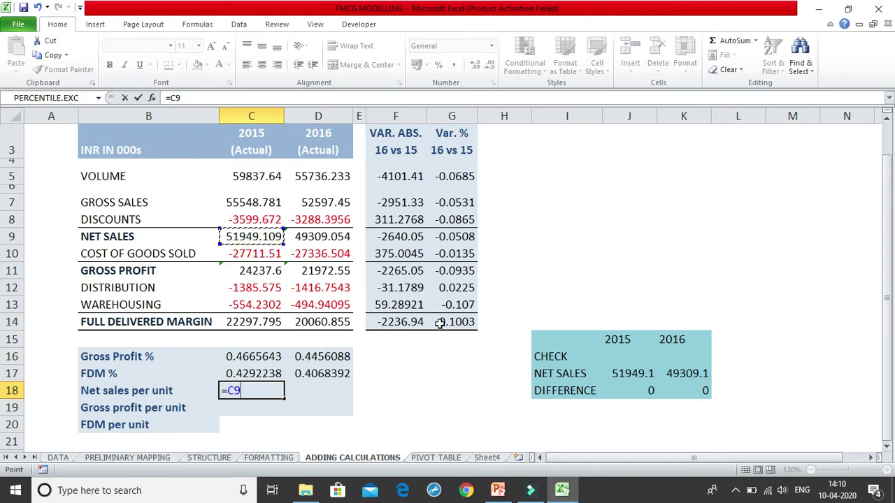
pyautogui.write('/')
pyautogui.click(240, 178)
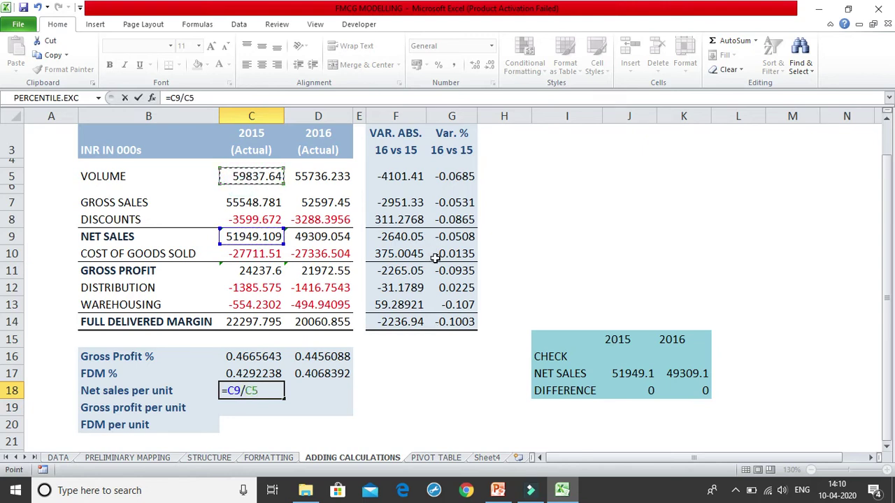
pyautogui.press('Return')
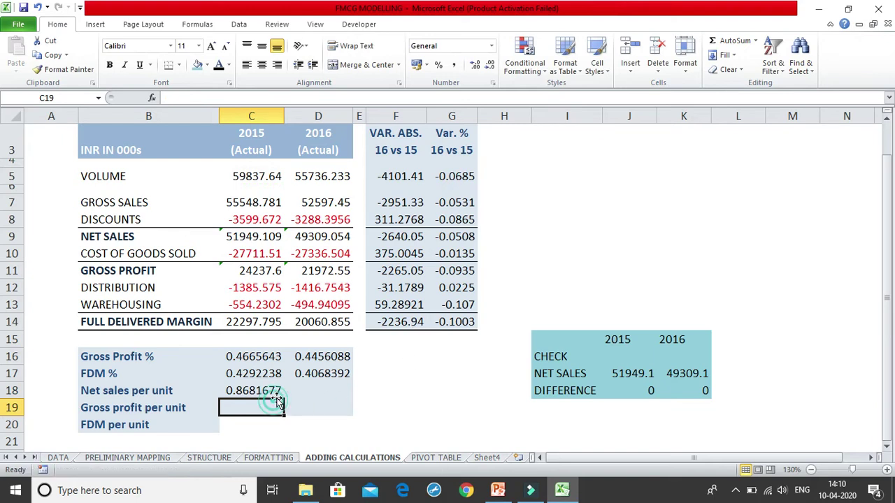
# Lock the volume reference as C$5 and fill the formula to D18, giving 0.8681677 and 0.8846858.
pyautogui.doubleClick(278, 392)
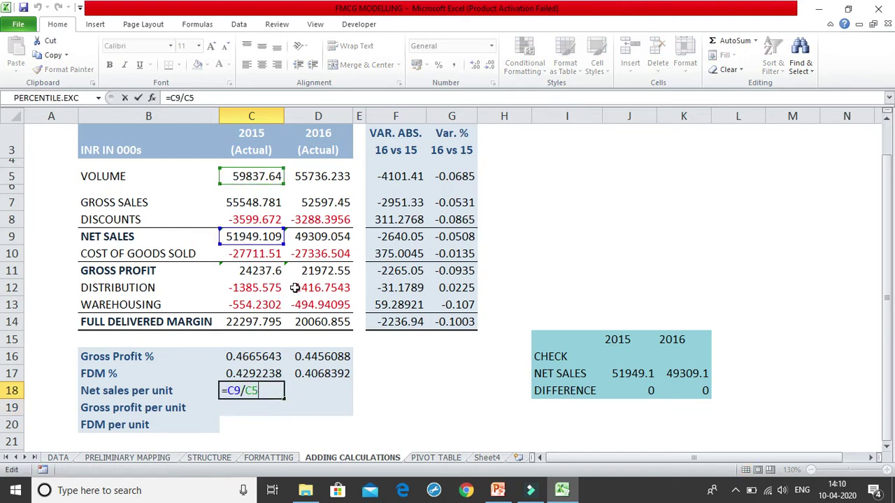
pyautogui.doubleClick(256, 390)
pyautogui.press('Return')
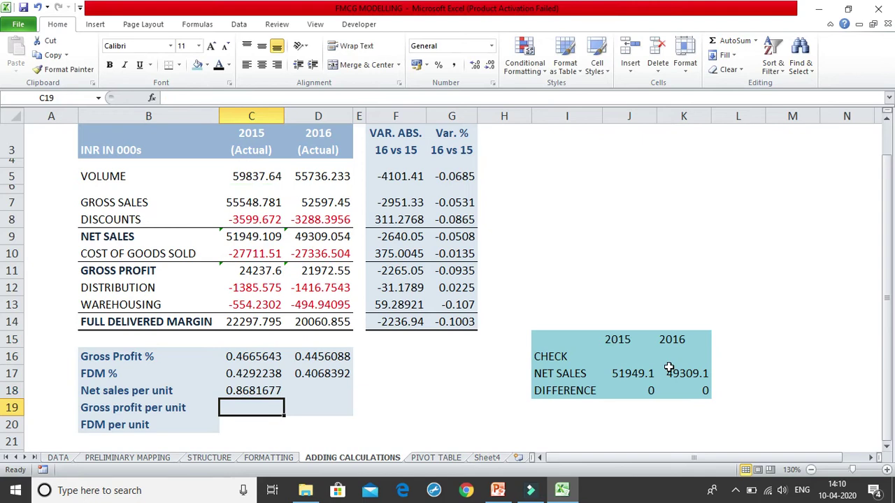
pyautogui.click(255, 392)
pyautogui.moveTo(285, 397); pyautogui.dragTo(326, 397)
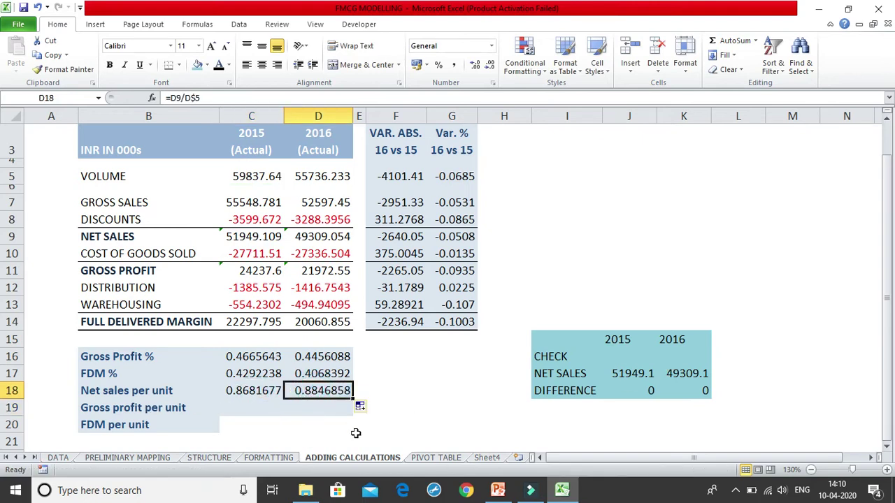
# Enter Gross profit per unit in C19 as gross profit over row-locked volume, then fill to D19.
pyautogui.click(246, 408)
pyautogui.write('=')
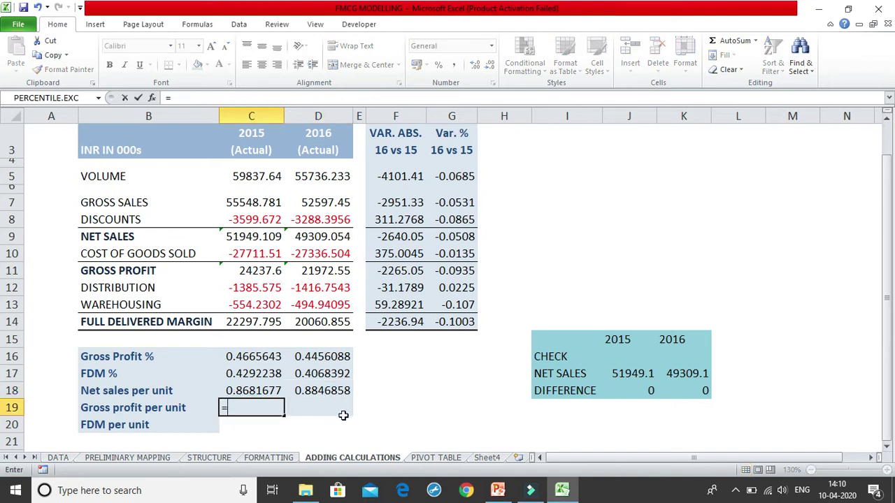
pyautogui.click(253, 273)
pyautogui.write('/')
pyautogui.click(267, 177)
pyautogui.click(258, 407)
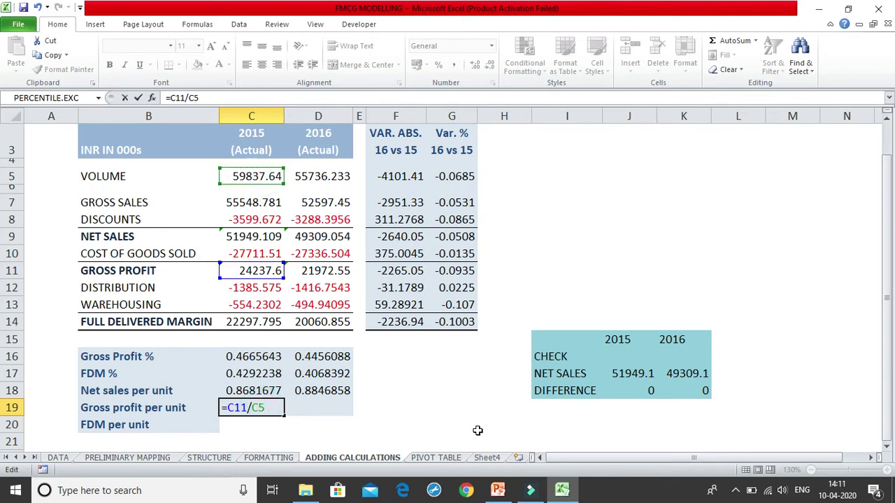
pyautogui.press('F4')
pyautogui.press('F4')
pyautogui.press('Return')
pyautogui.click(238, 404)
pyautogui.moveTo(286, 414); pyautogui.dragTo(314, 412)
pyautogui.click(310, 413)
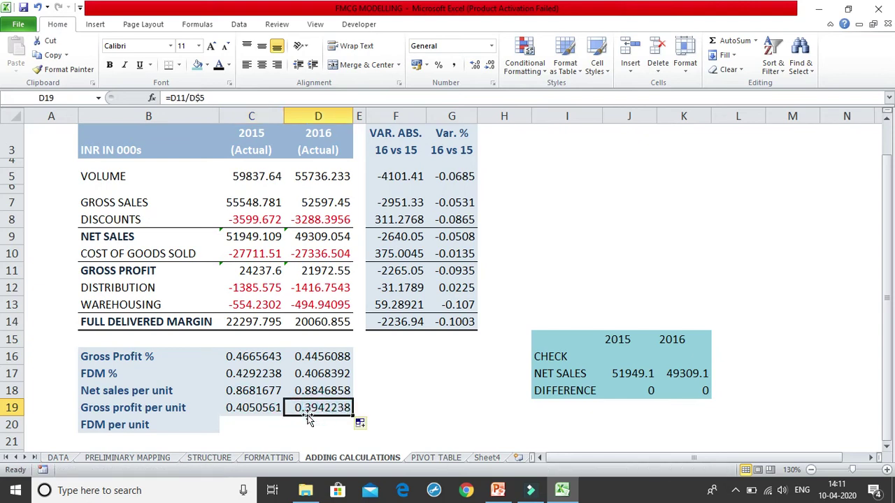
# Add FDM per unit in C20 as =C14/C$5 and fill it to D20.
pyautogui.click(256, 425)
pyautogui.write('=')
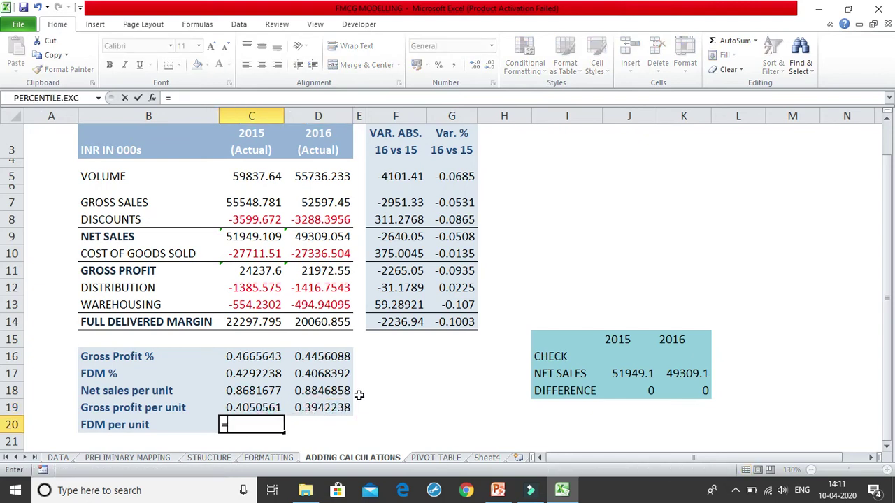
pyautogui.click(253, 318)
pyautogui.write('/')
pyautogui.click(259, 177)
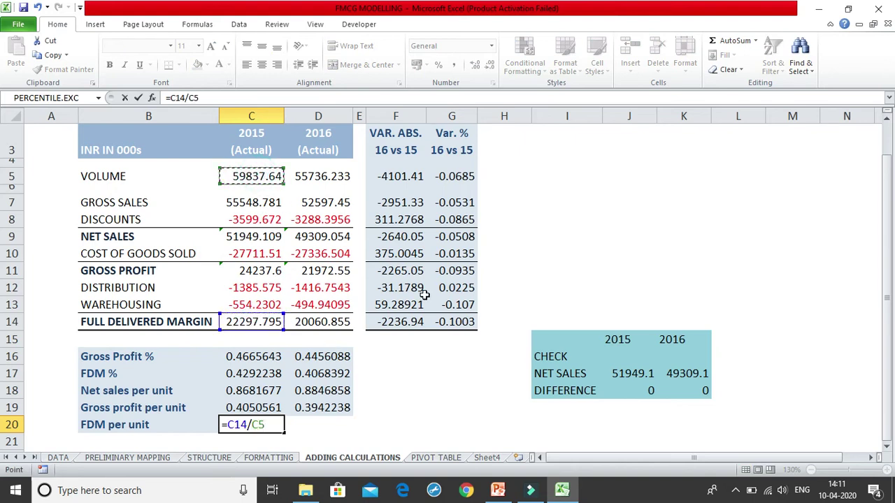
pyautogui.press('F4')
pyautogui.press('F4')
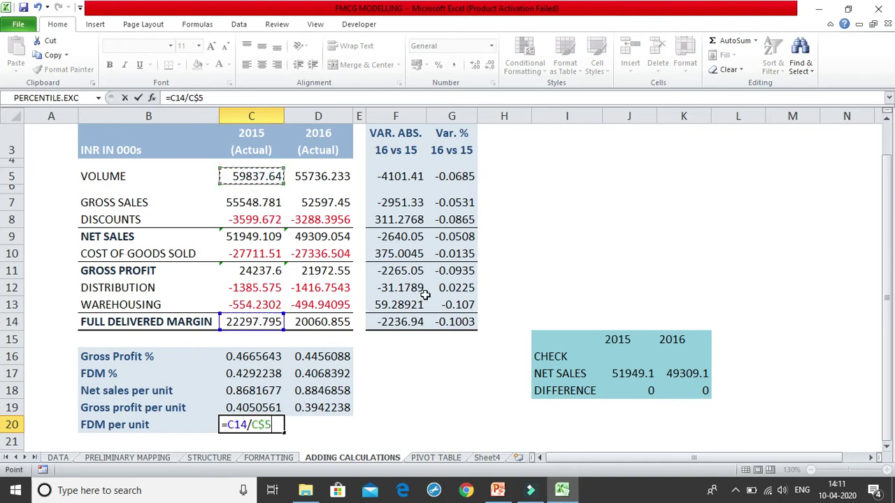
pyautogui.press('Return')
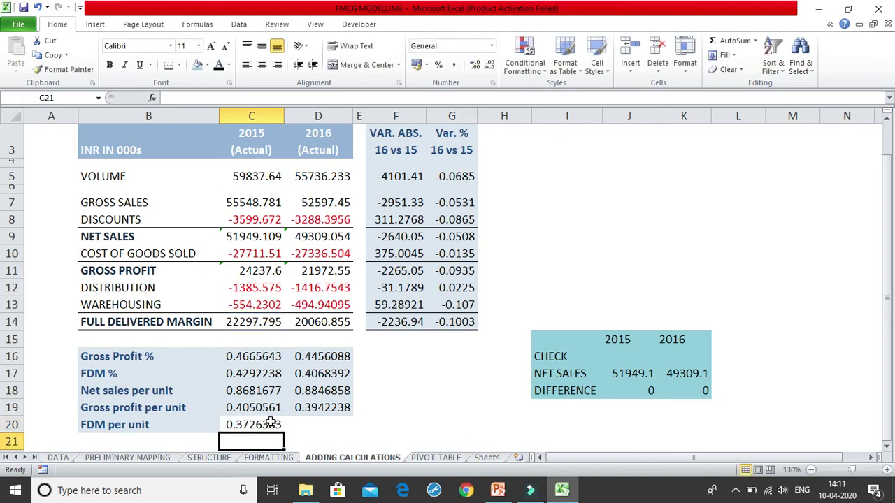
pyautogui.click(275, 425)
pyautogui.moveTo(283, 432)
pyautogui.mouseDown()
pyautogui.moveTo(294, 440)
pyautogui.moveTo(286, 430)
pyautogui.moveTo(320, 428)
pyautogui.mouseUp()
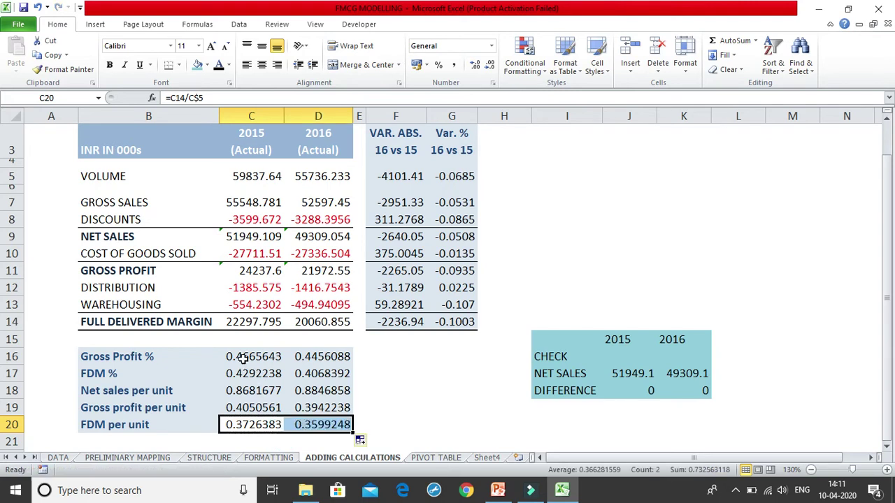
pyautogui.moveTo(252, 412); pyautogui.dragTo(302, 411)
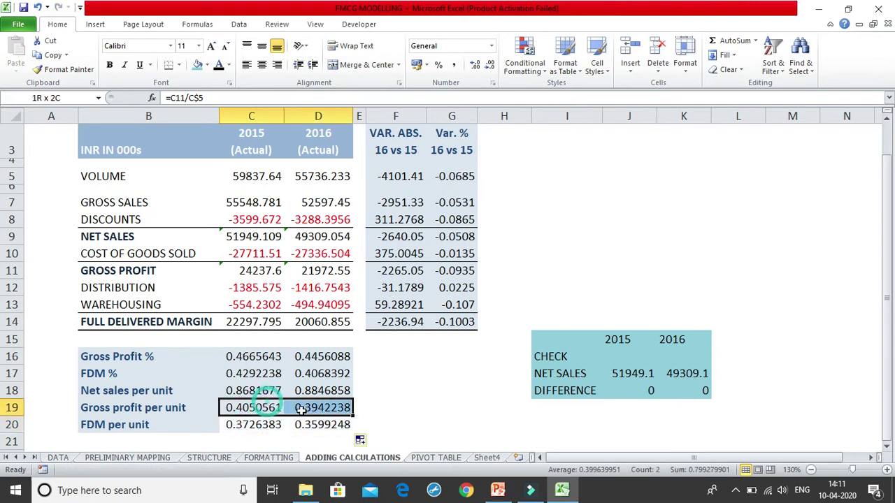
# Copy the Gross profit per unit row's formatting onto the FDM per unit row.
pyautogui.click(62, 69)
pyautogui.click(274, 420)
pyautogui.click(413, 389)
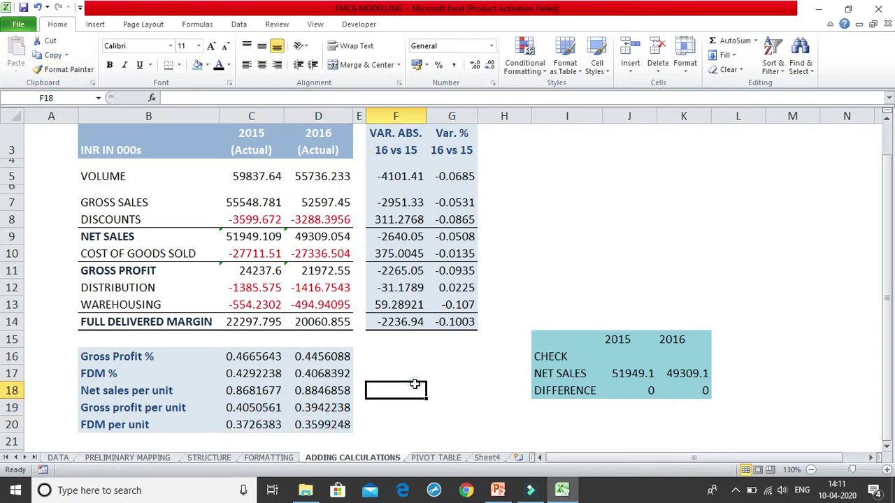
# Show all table figures from VOLUME to FDM per unit with two decimals.
pyautogui.scroll(1, 253, 202)
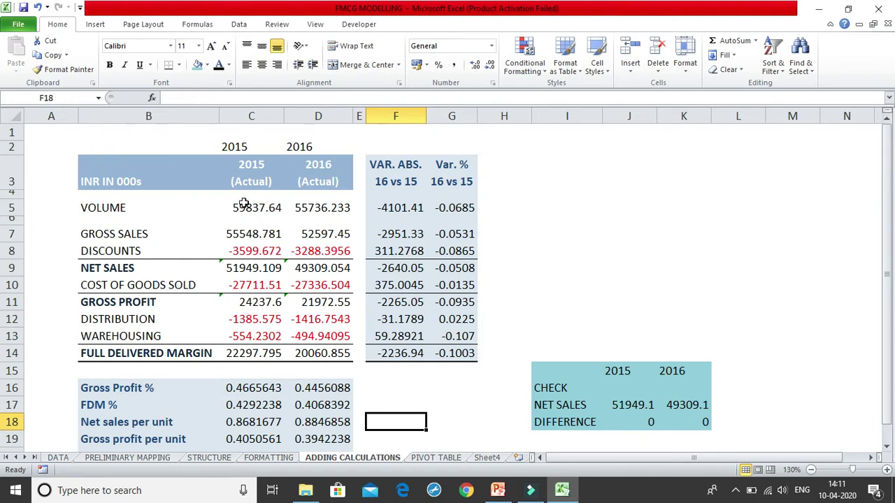
pyautogui.moveTo(243, 203); pyautogui.dragTo(450, 371)
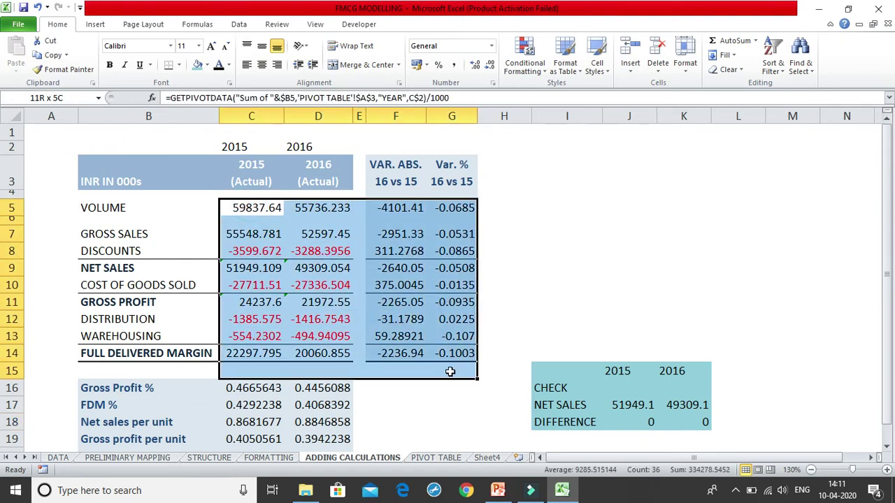
pyautogui.moveTo(451, 366); pyautogui.dragTo(452, 362)
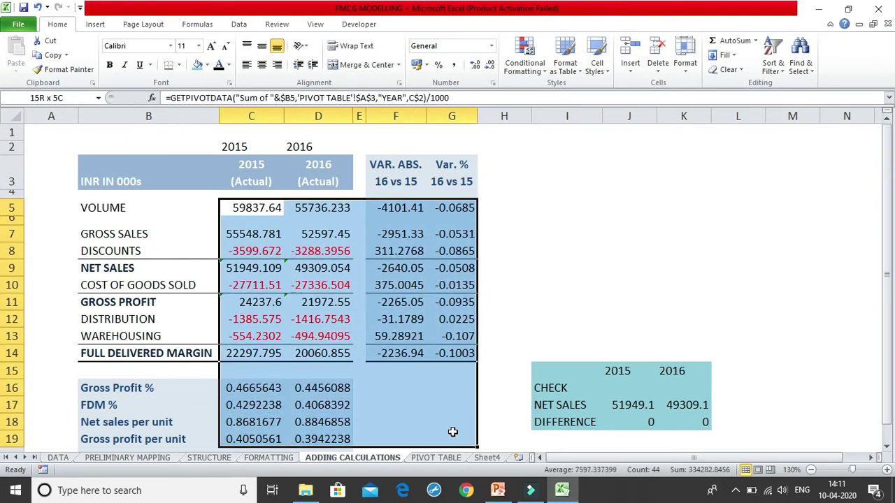
pyautogui.moveTo(452, 432); pyautogui.dragTo(453, 422)
pyautogui.moveTo(245, 207)
pyautogui.mouseDown()
pyautogui.moveTo(460, 409)
pyautogui.moveTo(450, 427)
pyautogui.mouseUp()
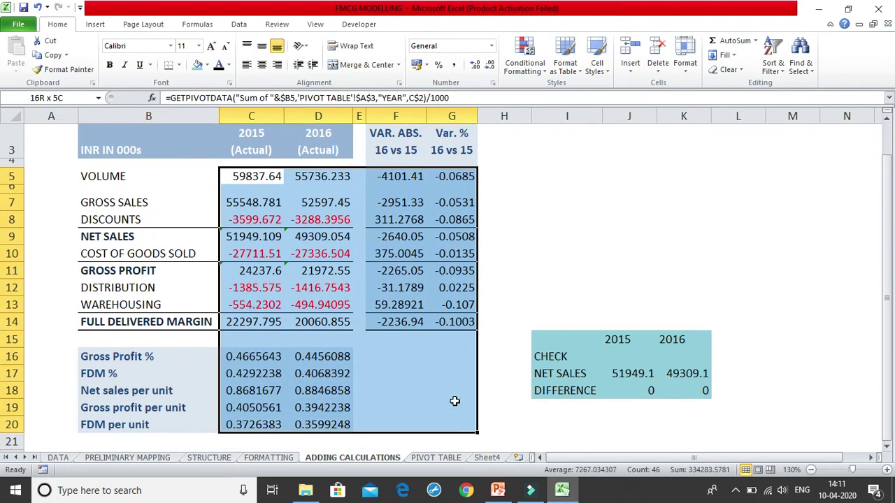
pyautogui.click(473, 65)
pyautogui.click(474, 65)
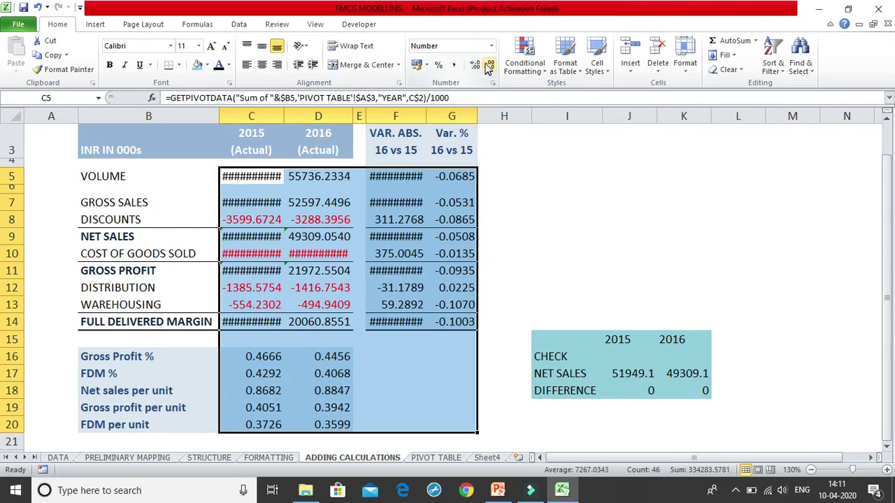
pyautogui.click(489, 65)
pyautogui.click(489, 65)
pyautogui.click(490, 65)
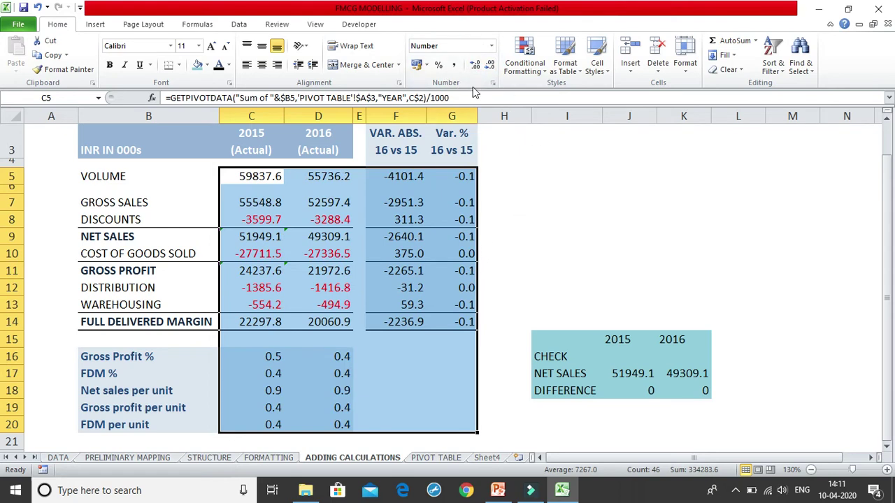
pyautogui.click(475, 64)
pyautogui.click(527, 194)
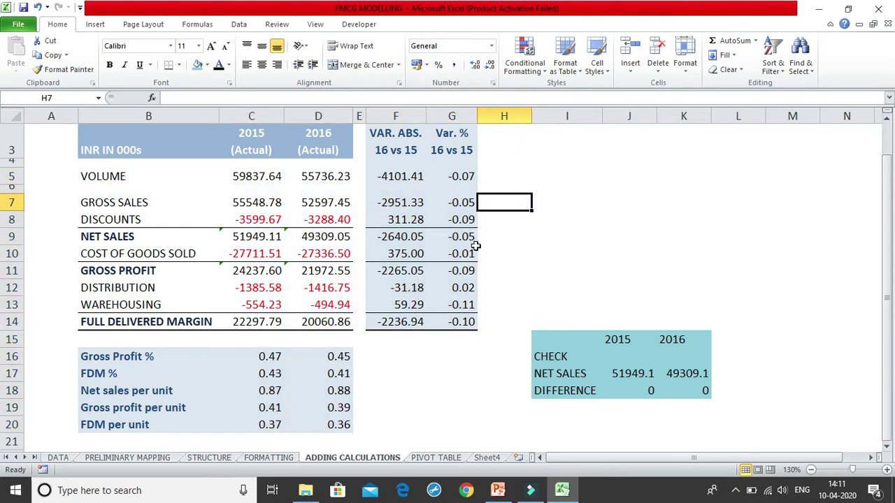
# Turn the negative variances red: volume, gross sales, net sales, gross profit, full delivered margin, distribution.
pyautogui.click(389, 176)
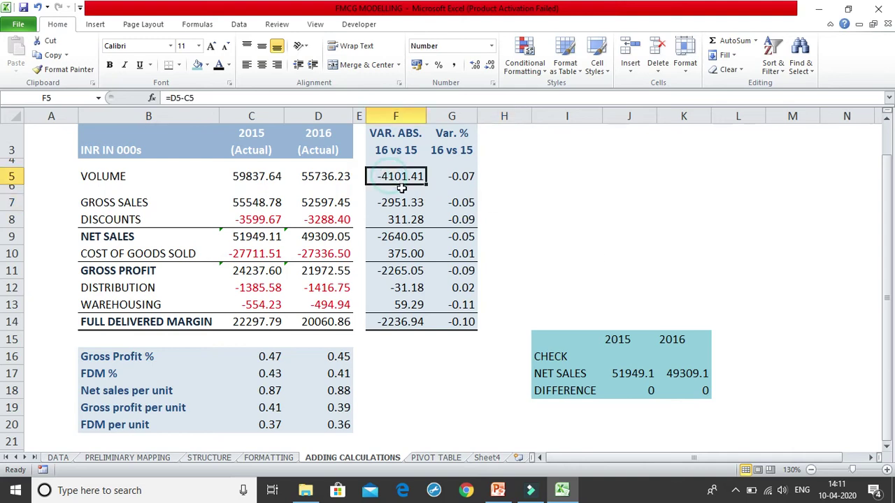
pyautogui.click(229, 65)
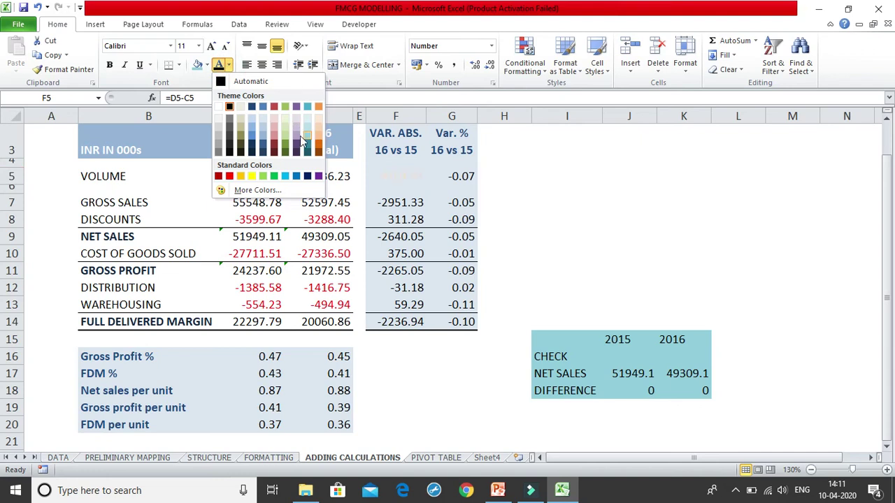
pyautogui.click(230, 176)
pyautogui.click(406, 202)
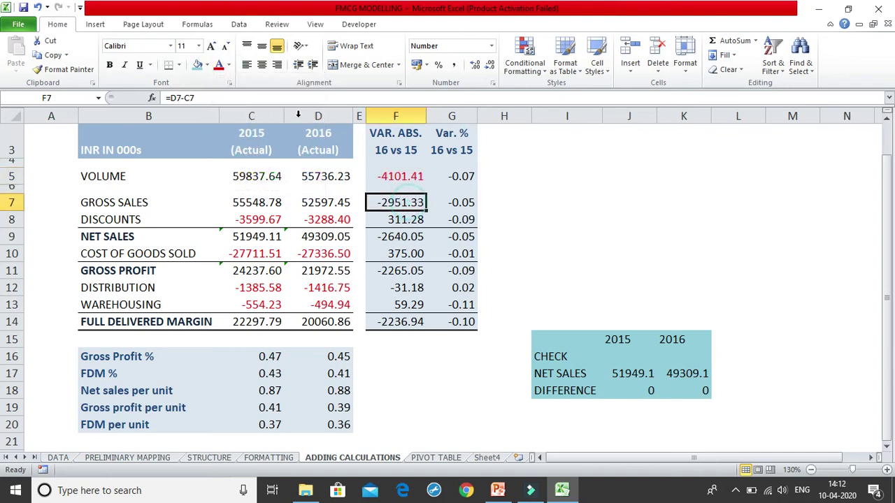
pyautogui.click(219, 64)
pyautogui.click(405, 236)
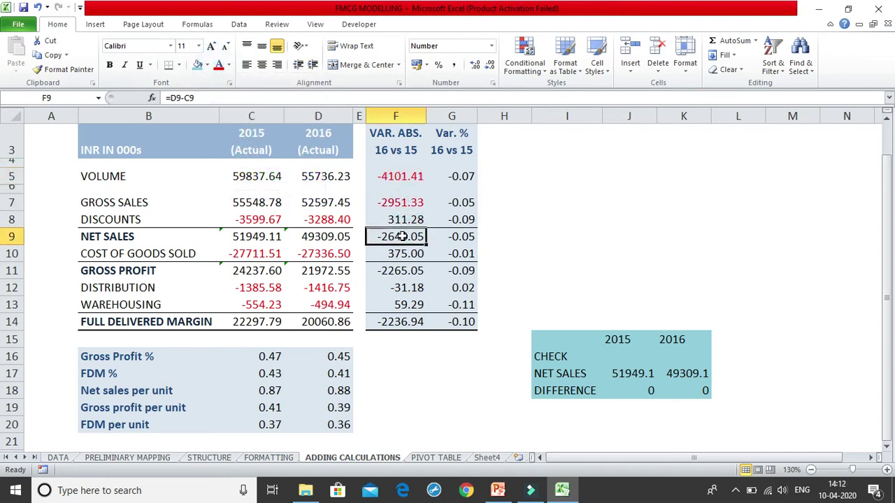
pyautogui.click(219, 65)
pyautogui.click(409, 272)
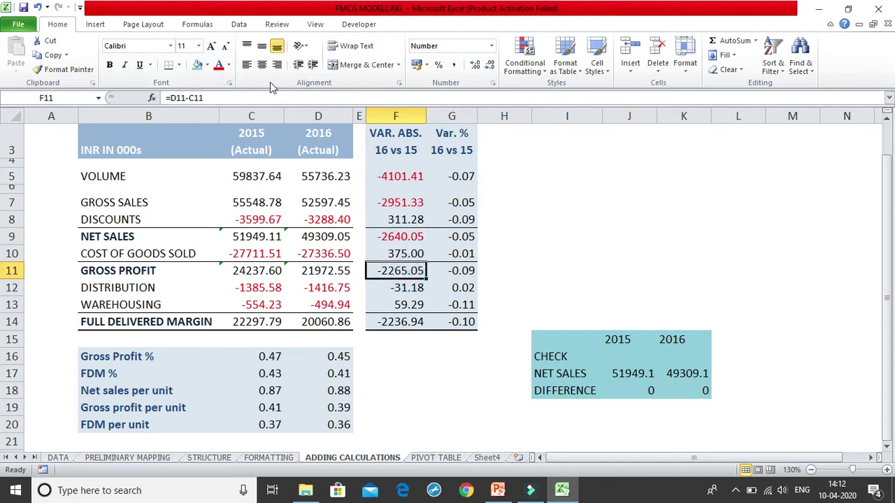
pyautogui.click(218, 65)
pyautogui.click(405, 325)
pyautogui.click(219, 65)
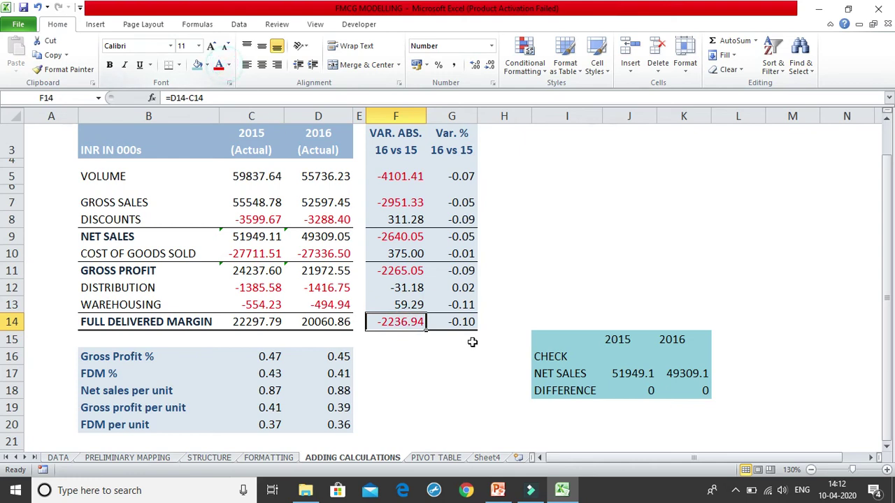
pyautogui.click(409, 288)
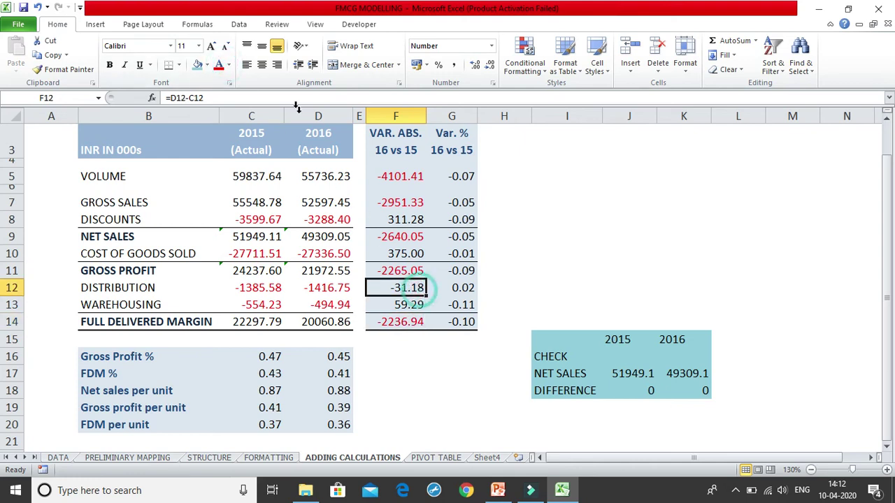
pyautogui.click(219, 65)
pyautogui.click(529, 241)
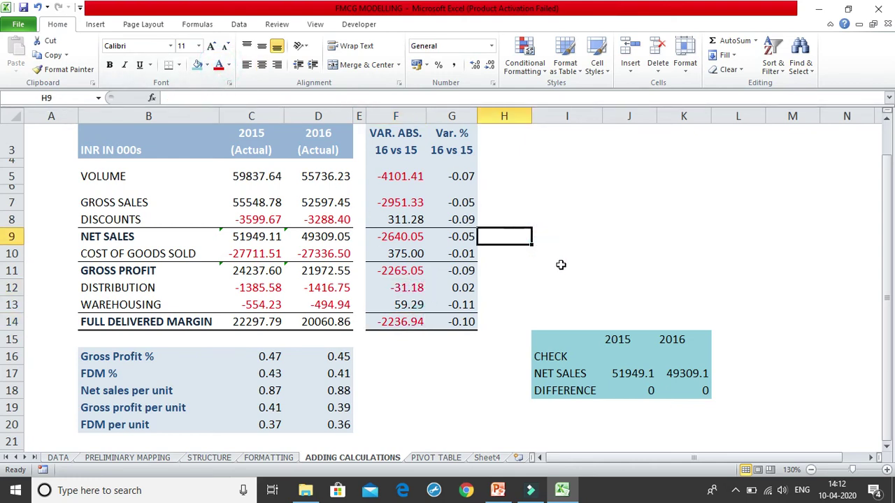
pyautogui.scroll(1, 574, 282)
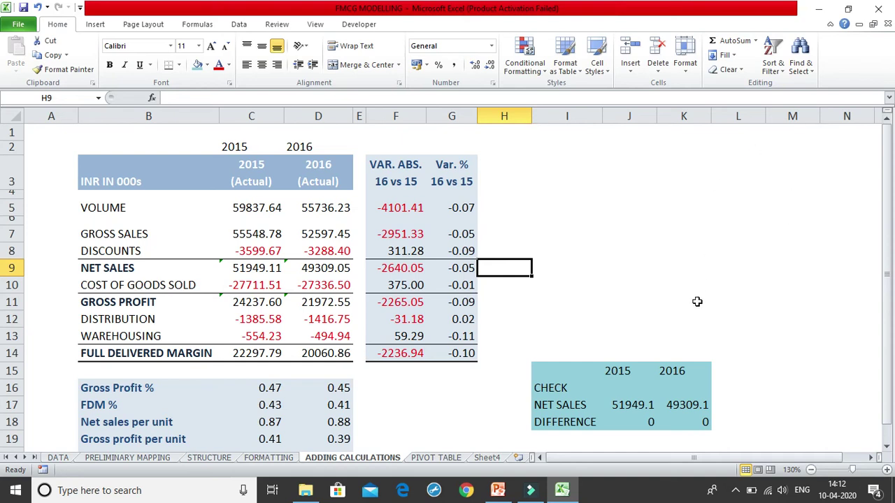
pyautogui.click(409, 250)
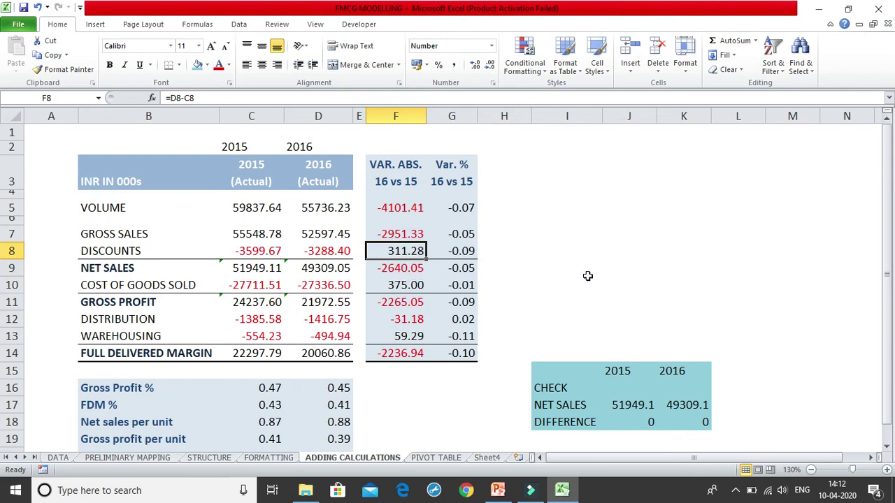
pyautogui.scroll(-1, 412, 221)
pyautogui.scroll(1, 412, 221)
pyautogui.moveTo(550, 367)
pyautogui.mouseDown()
pyautogui.moveTo(667, 440)
pyautogui.moveTo(668, 422)
pyautogui.mouseUp()
pyautogui.click(279, 270)
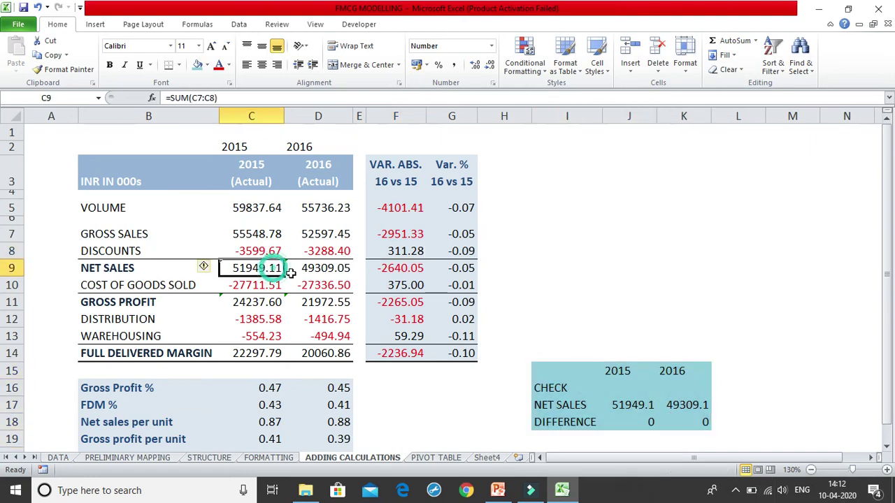
pyautogui.click(648, 409)
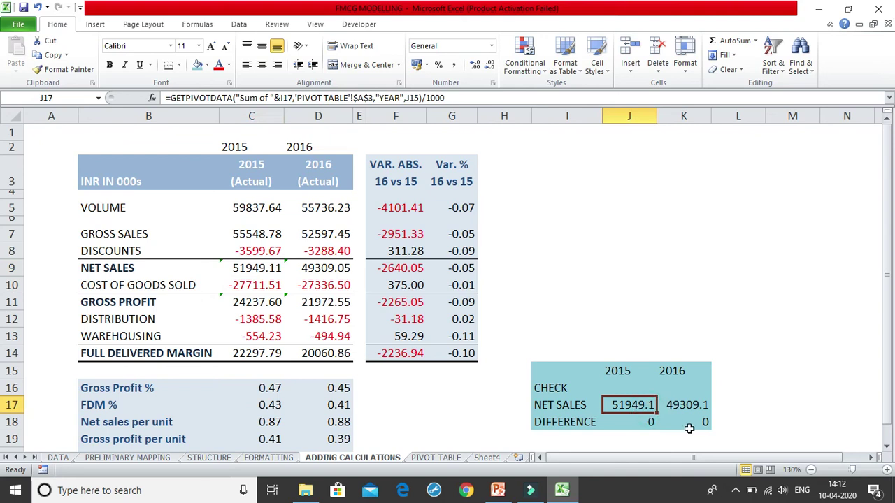
pyautogui.click(692, 423)
pyautogui.click(622, 409)
pyautogui.click(696, 428)
pyautogui.scroll(-1, 468, 381)
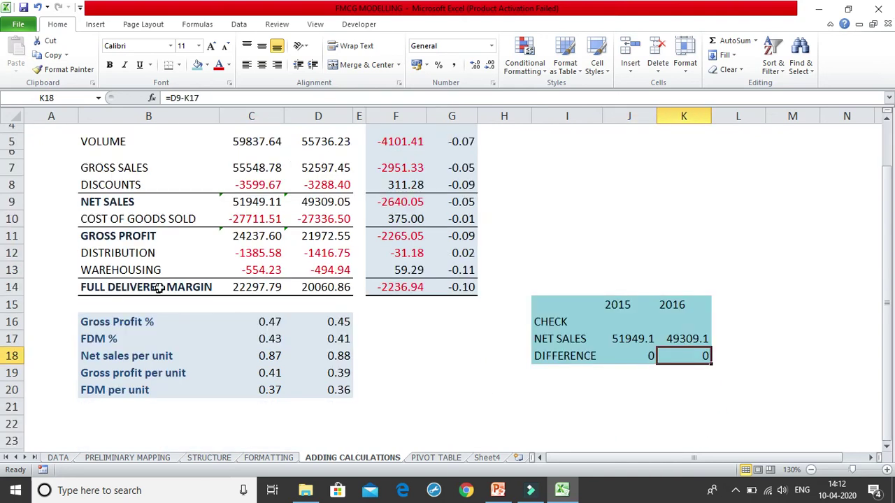
pyautogui.moveTo(235, 315); pyautogui.dragTo(342, 411)
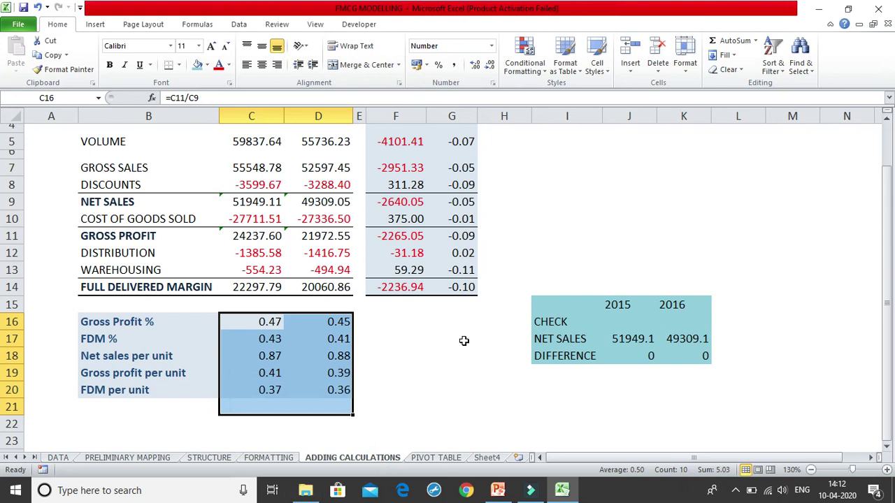
pyautogui.scroll(1, 452, 338)
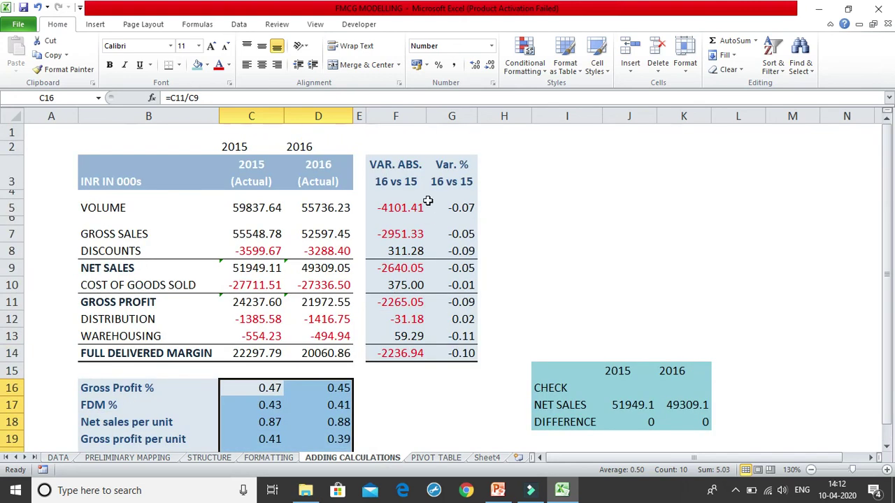
pyautogui.click(398, 206)
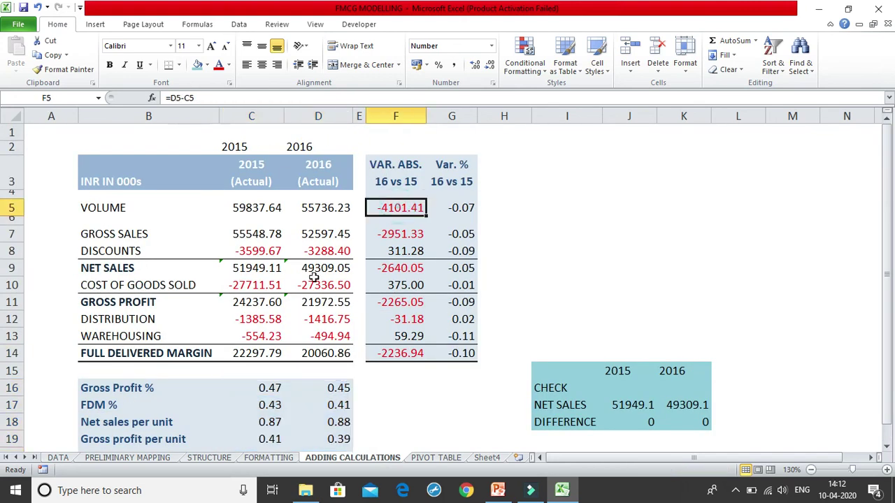